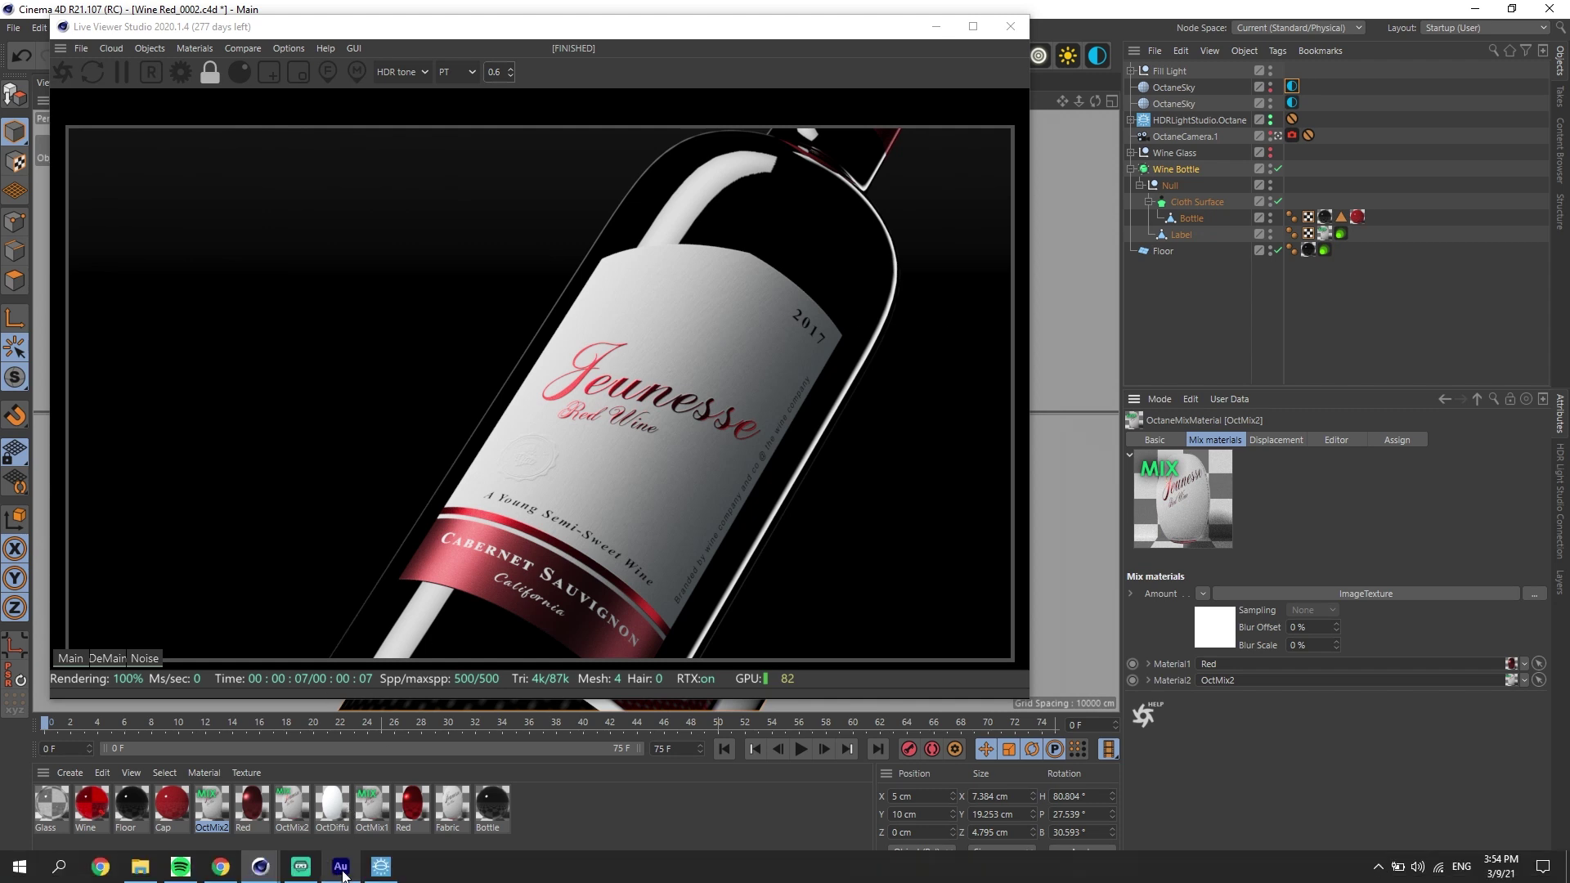
Switch off the Gradient and Rect lights in HDR Light Studio's Light List
left_click(360, 869)
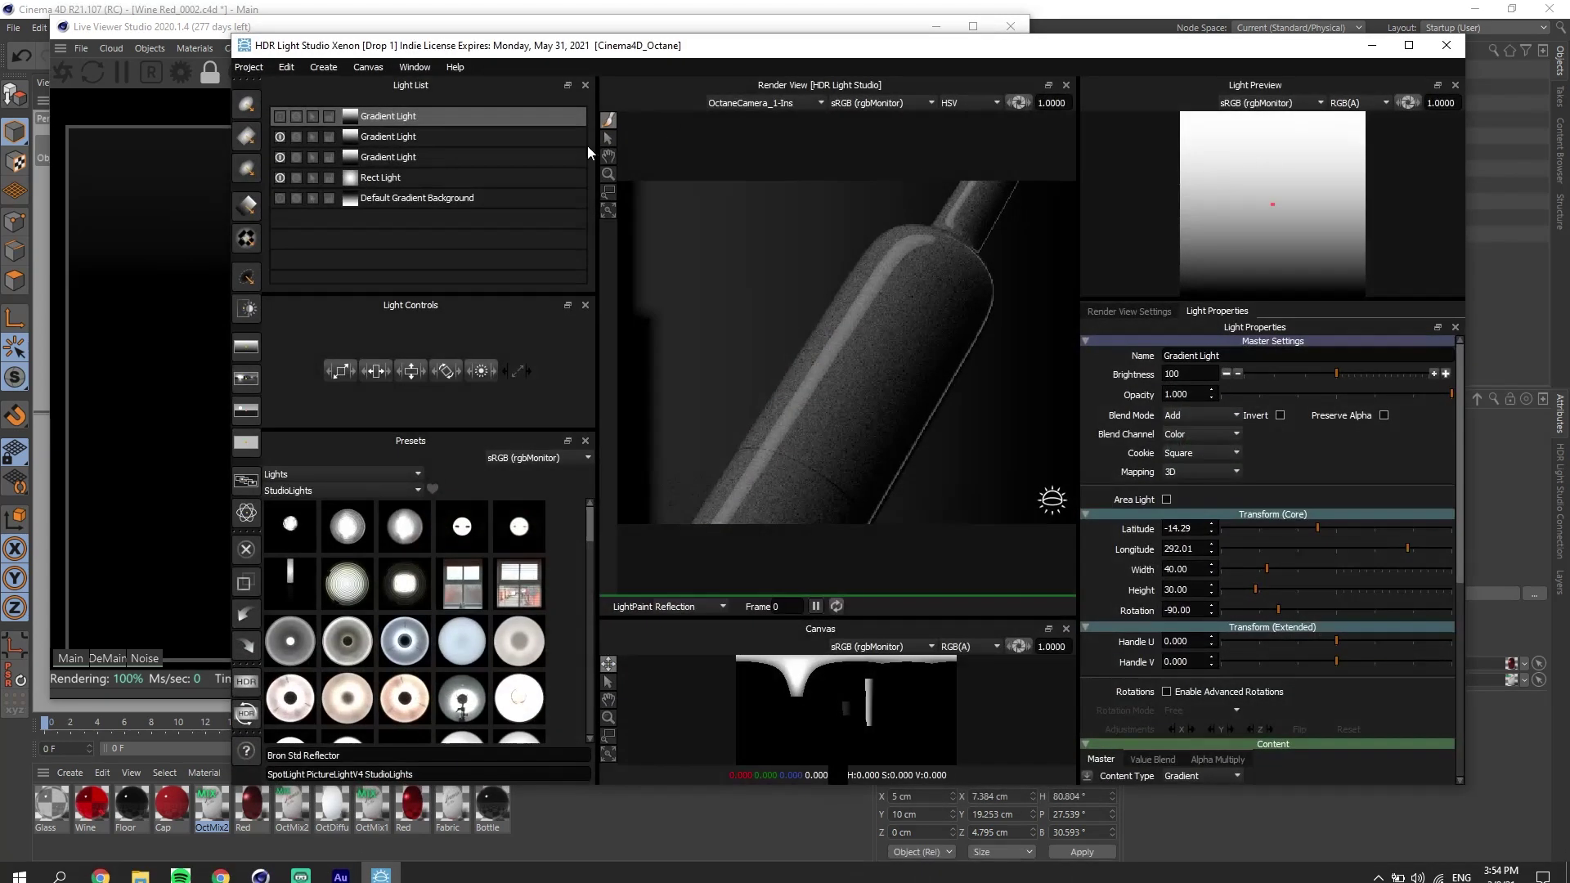
left_click(279, 137)
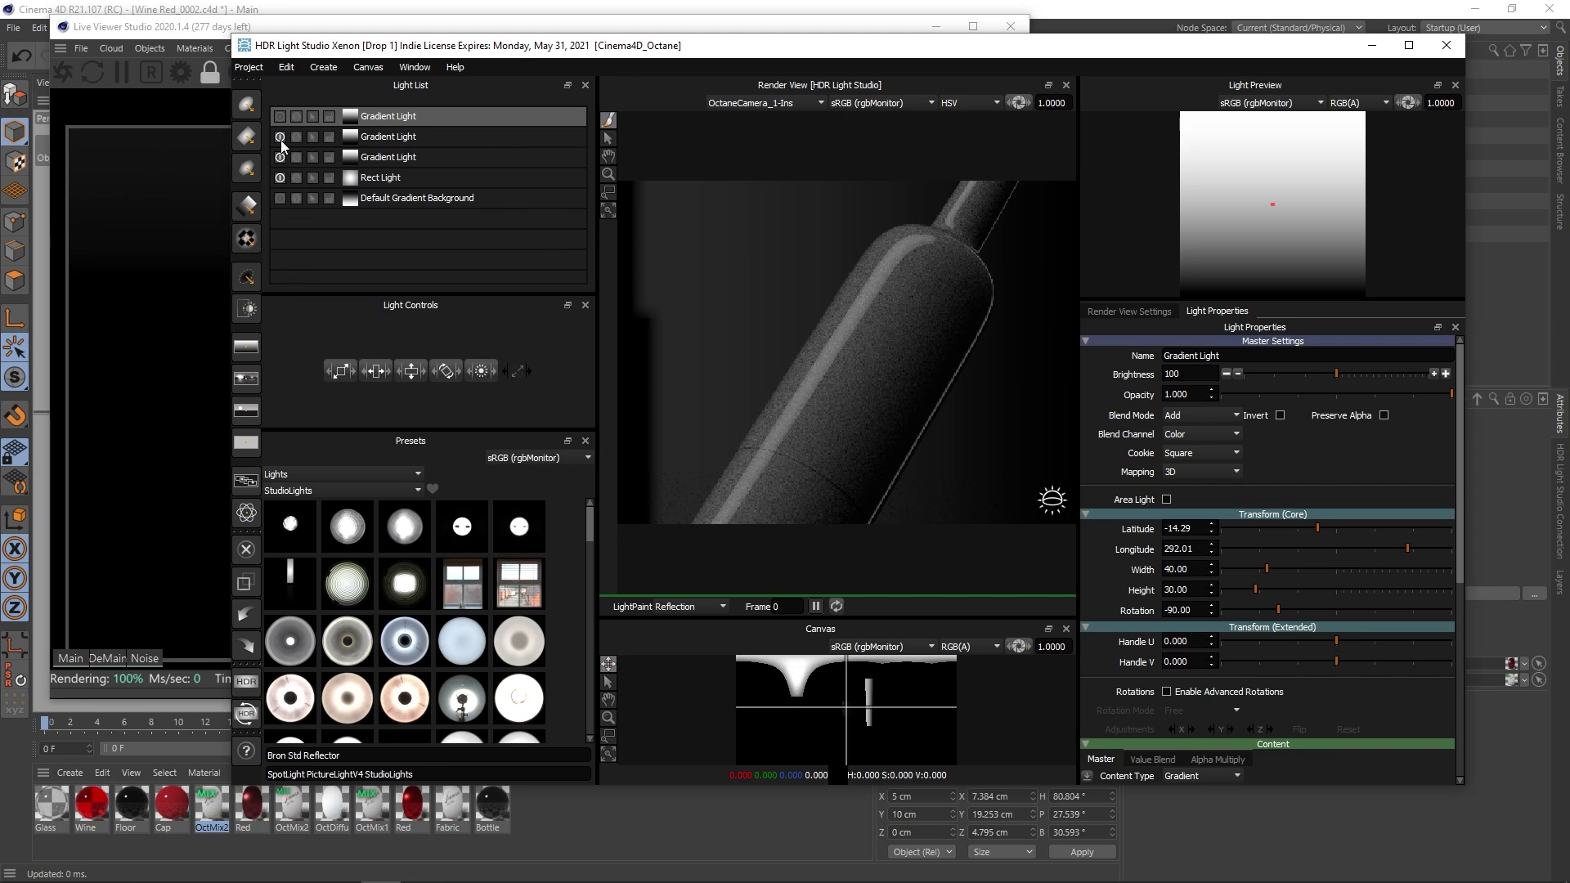
left_click(280, 137)
left_click(280, 157)
left_click(280, 177)
left_click_drag(618, 51, 1046, 529)
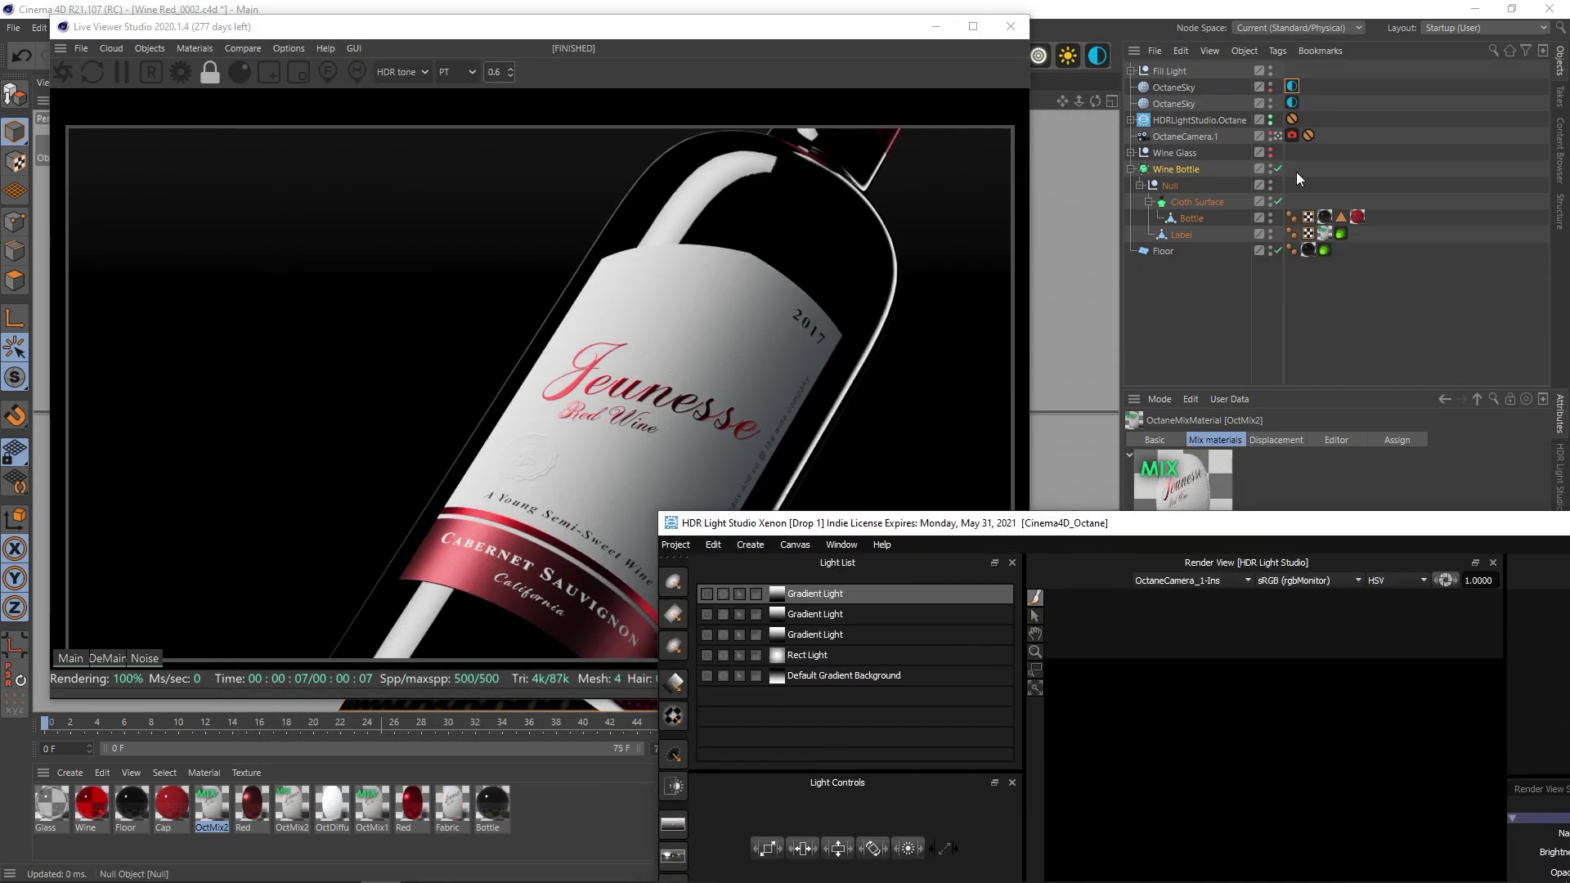
Export the scene from the HDR Light Studio Connection tab and refresh the Octane render
left_click(1132, 71)
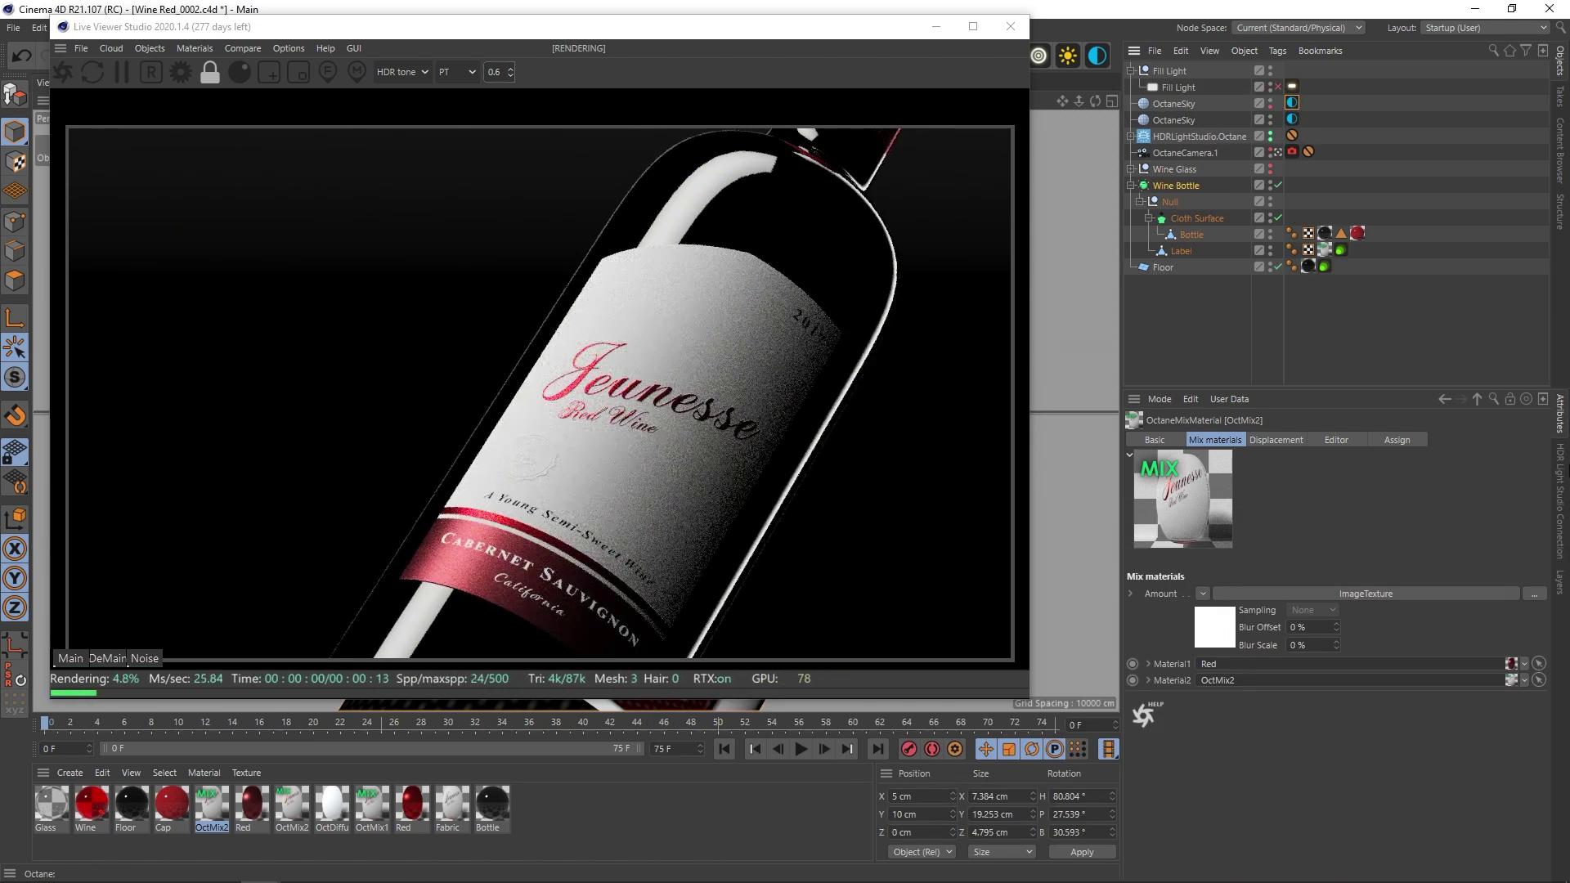
left_click(1559, 499)
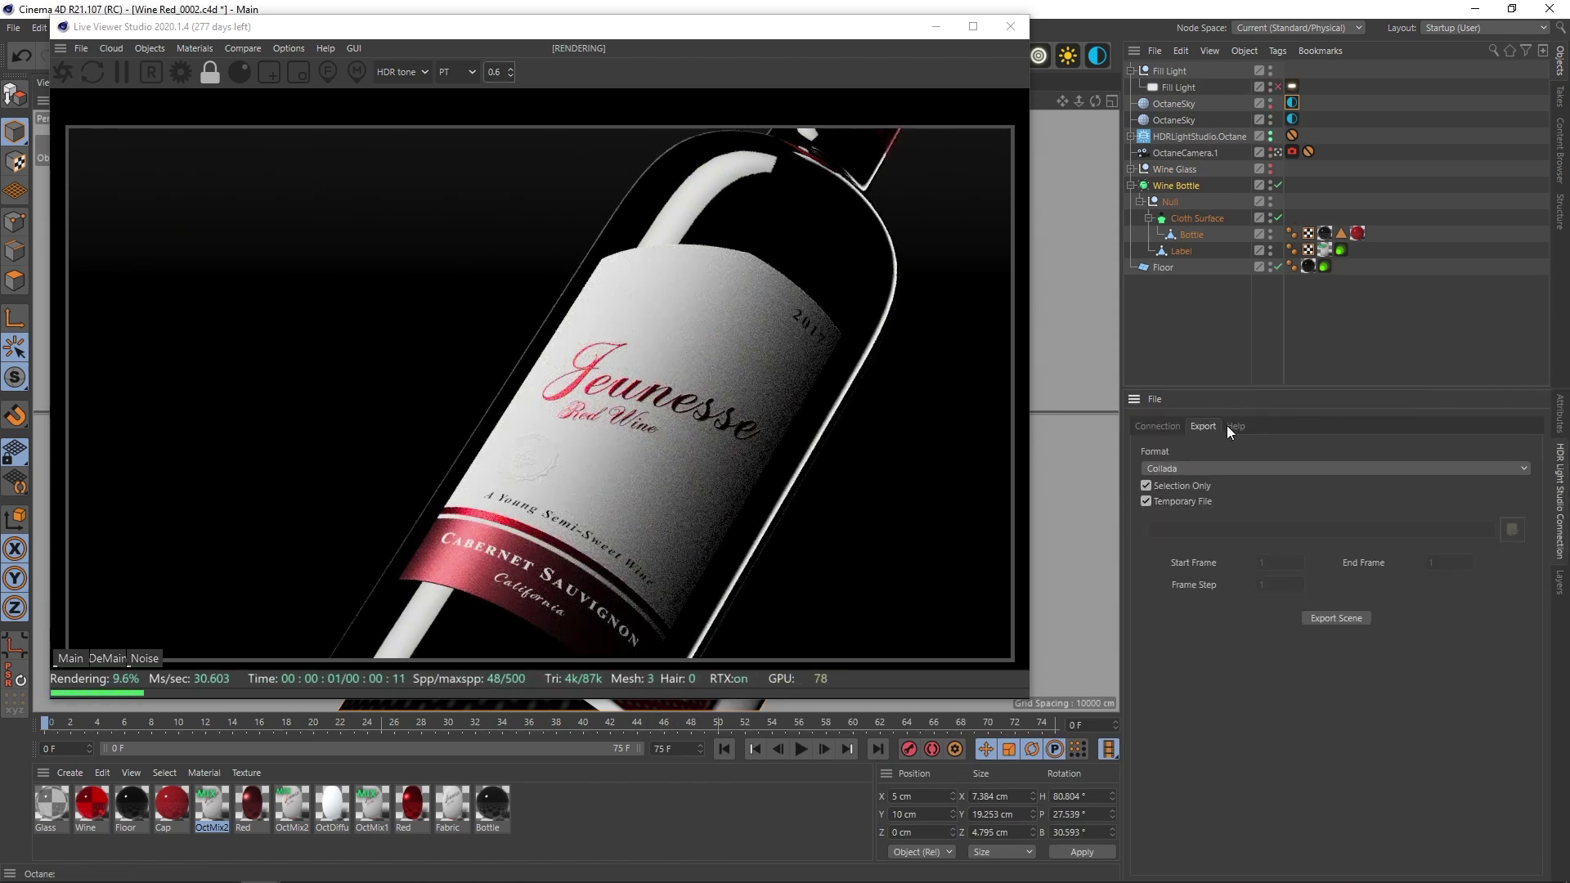
left_click(1337, 615)
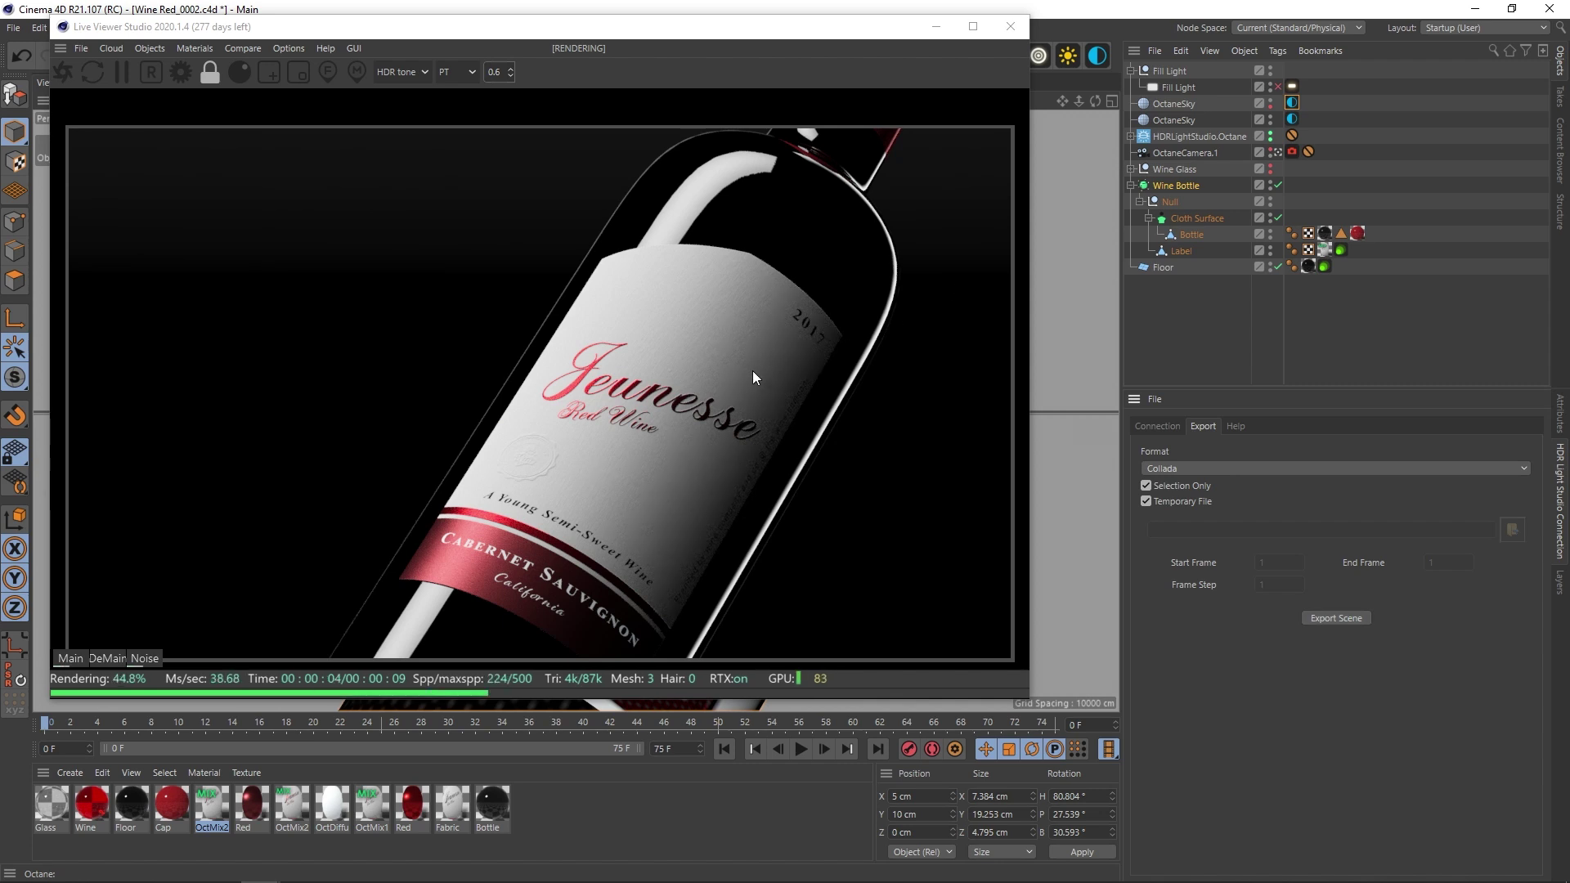
left_click(361, 229)
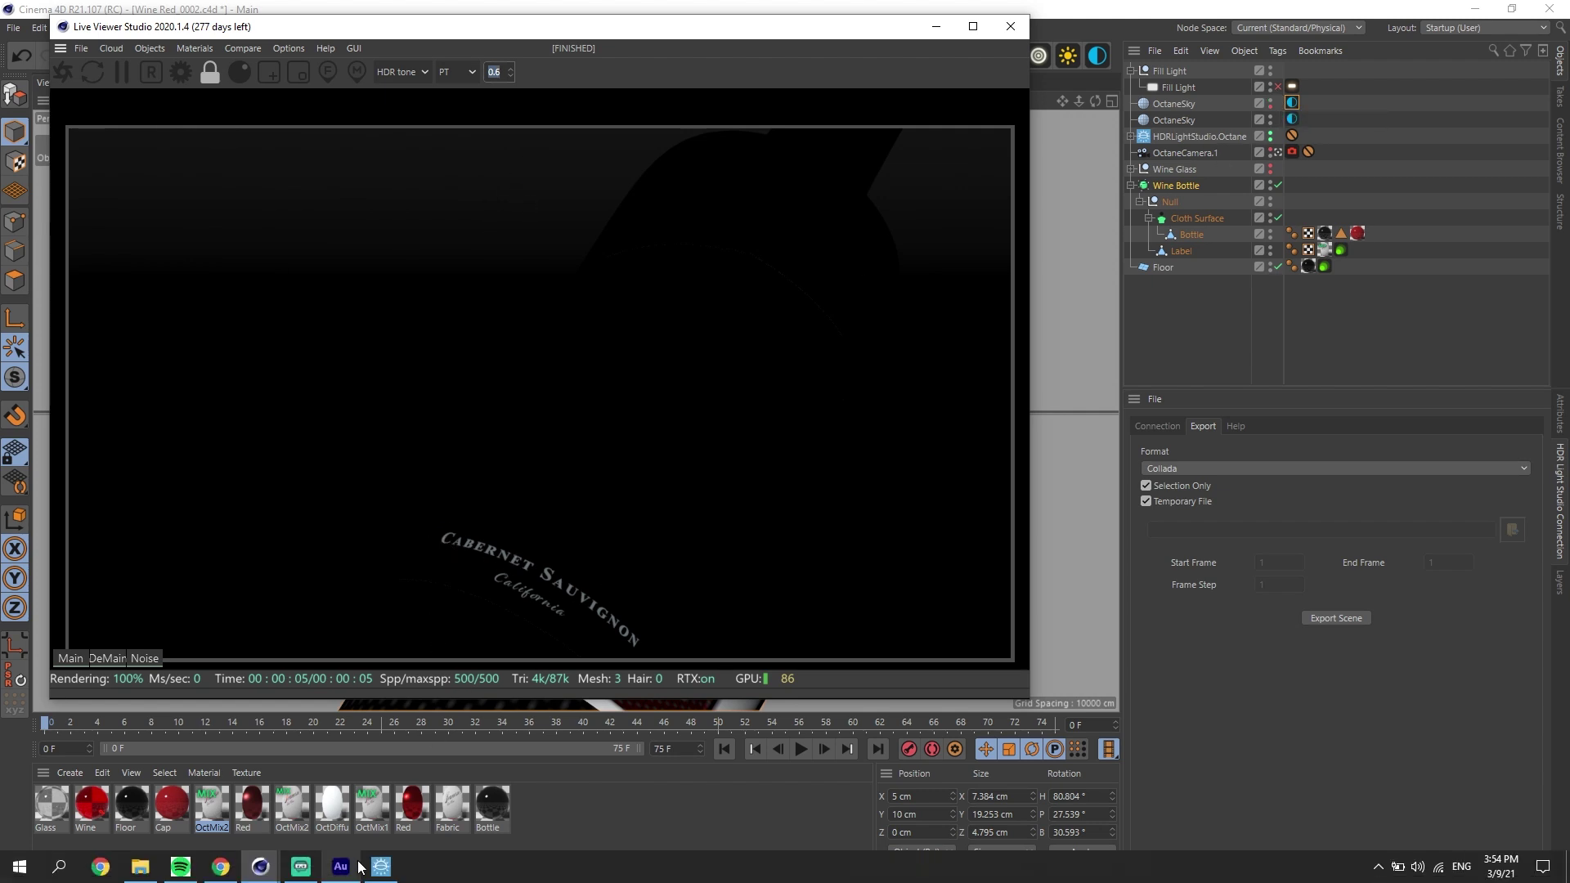
Turn the Rect Light back on in the Light List
left_click(381, 872)
left_click_drag(738, 329, 1268, 204)
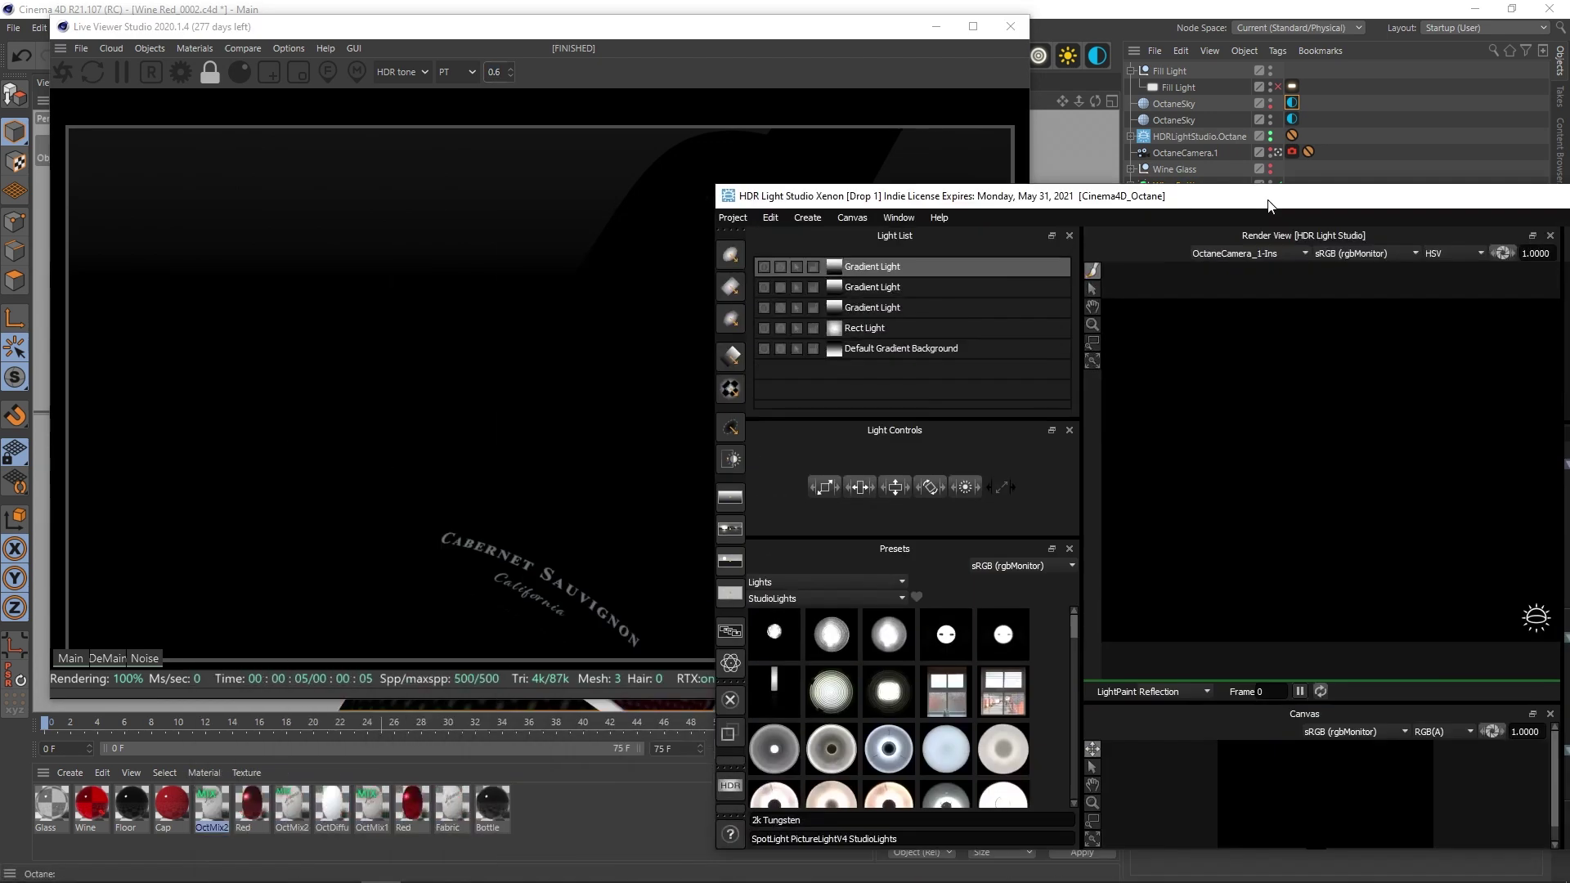
left_click(864, 334)
left_click(865, 299)
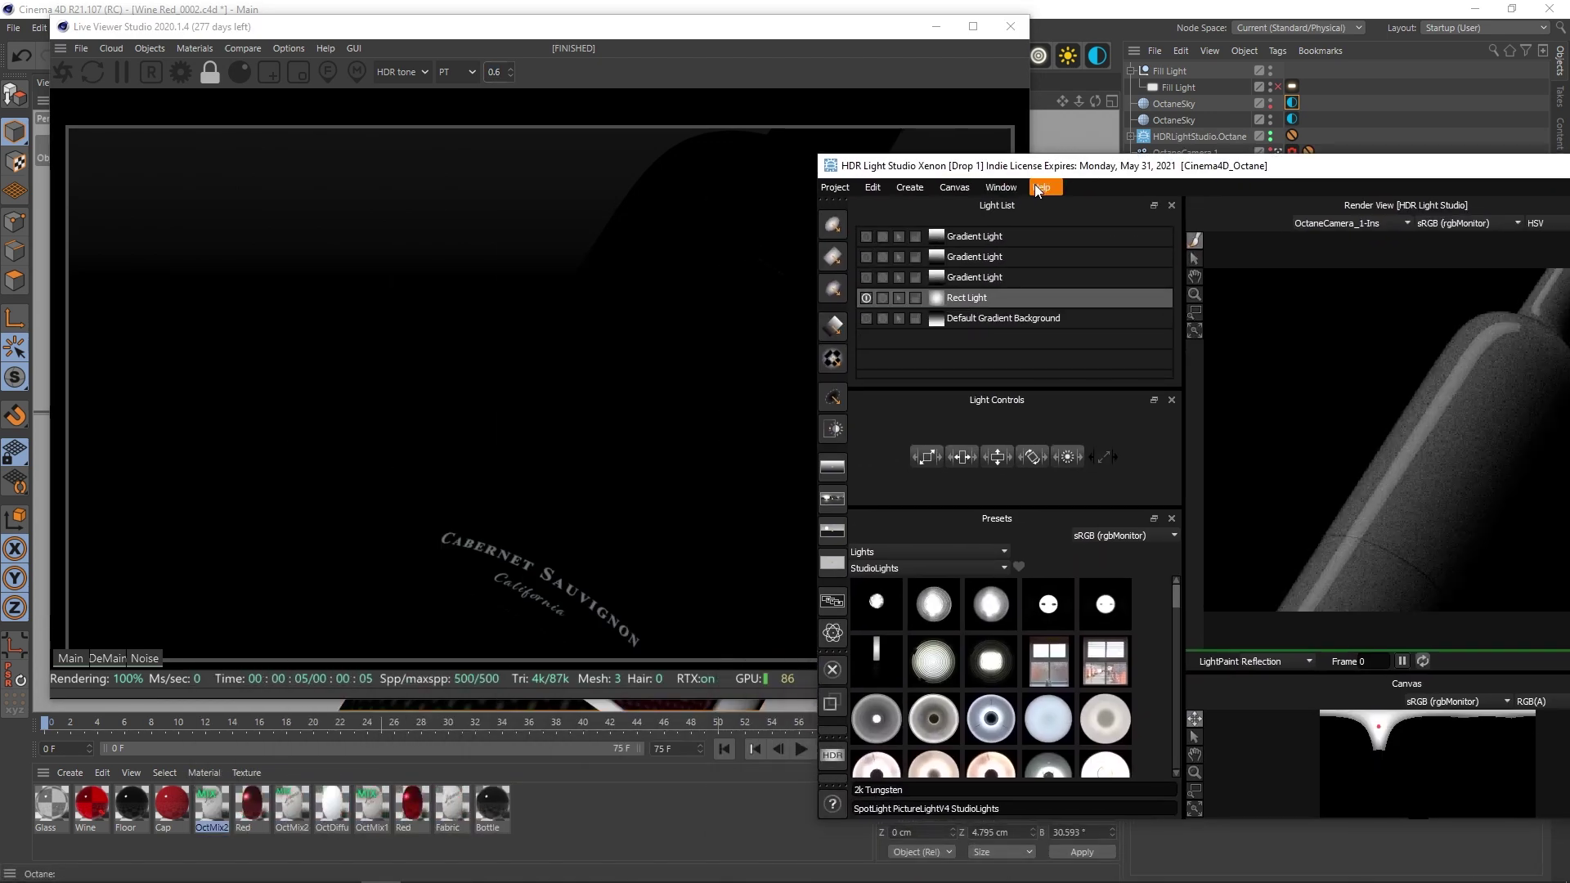
left_click_drag(1044, 178, 1100, 94)
Re-enable the third and second Gradient Lights, toggling the third off and on to compare
left_click(850, 209)
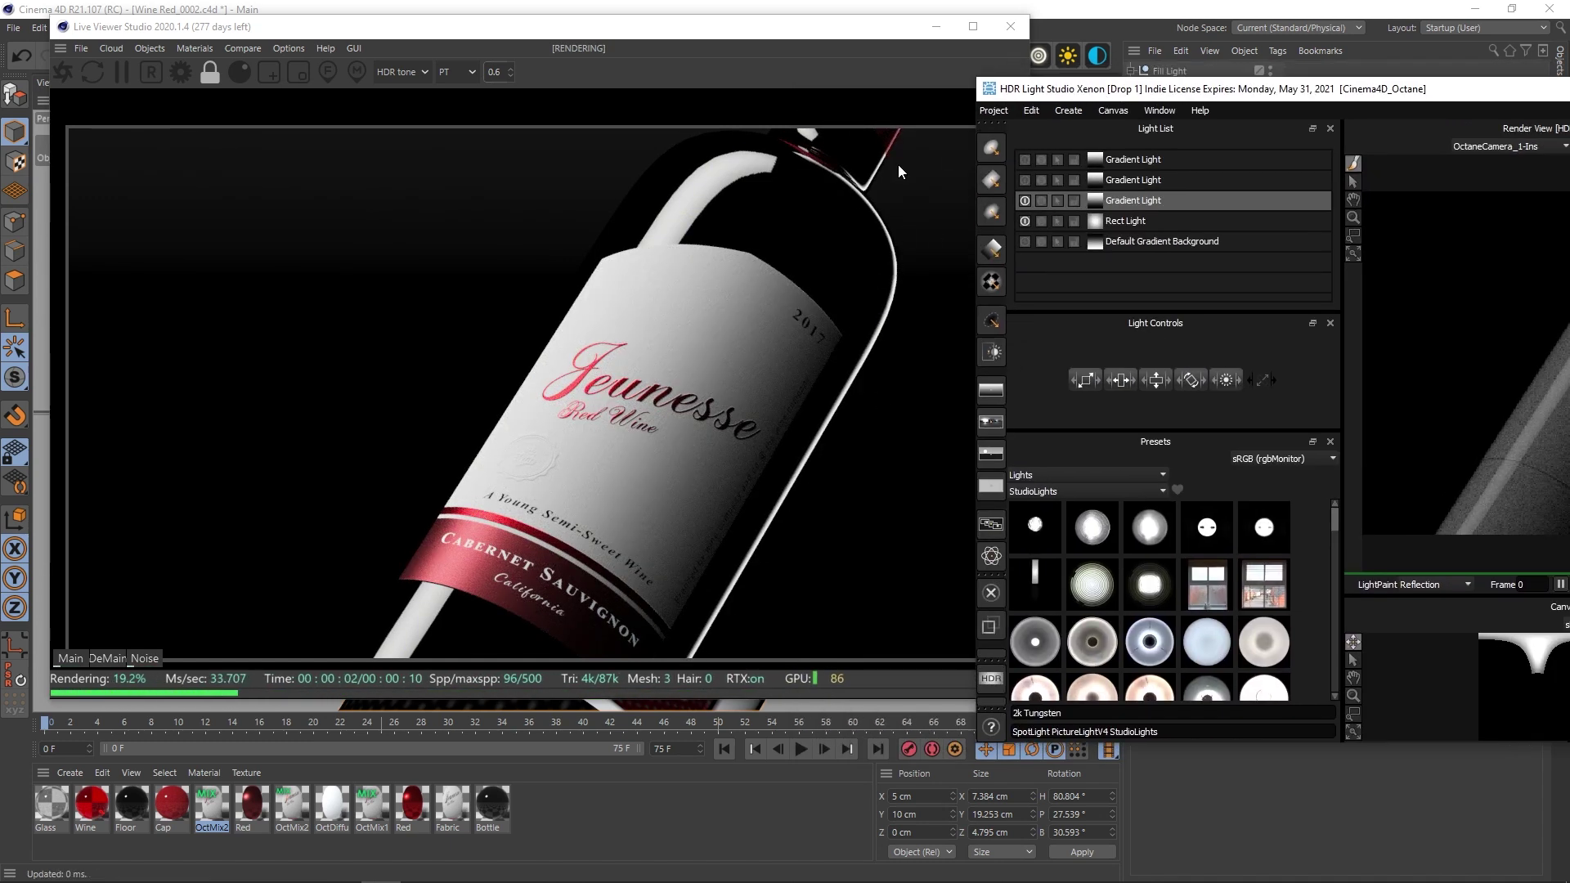
left_click(1024, 200)
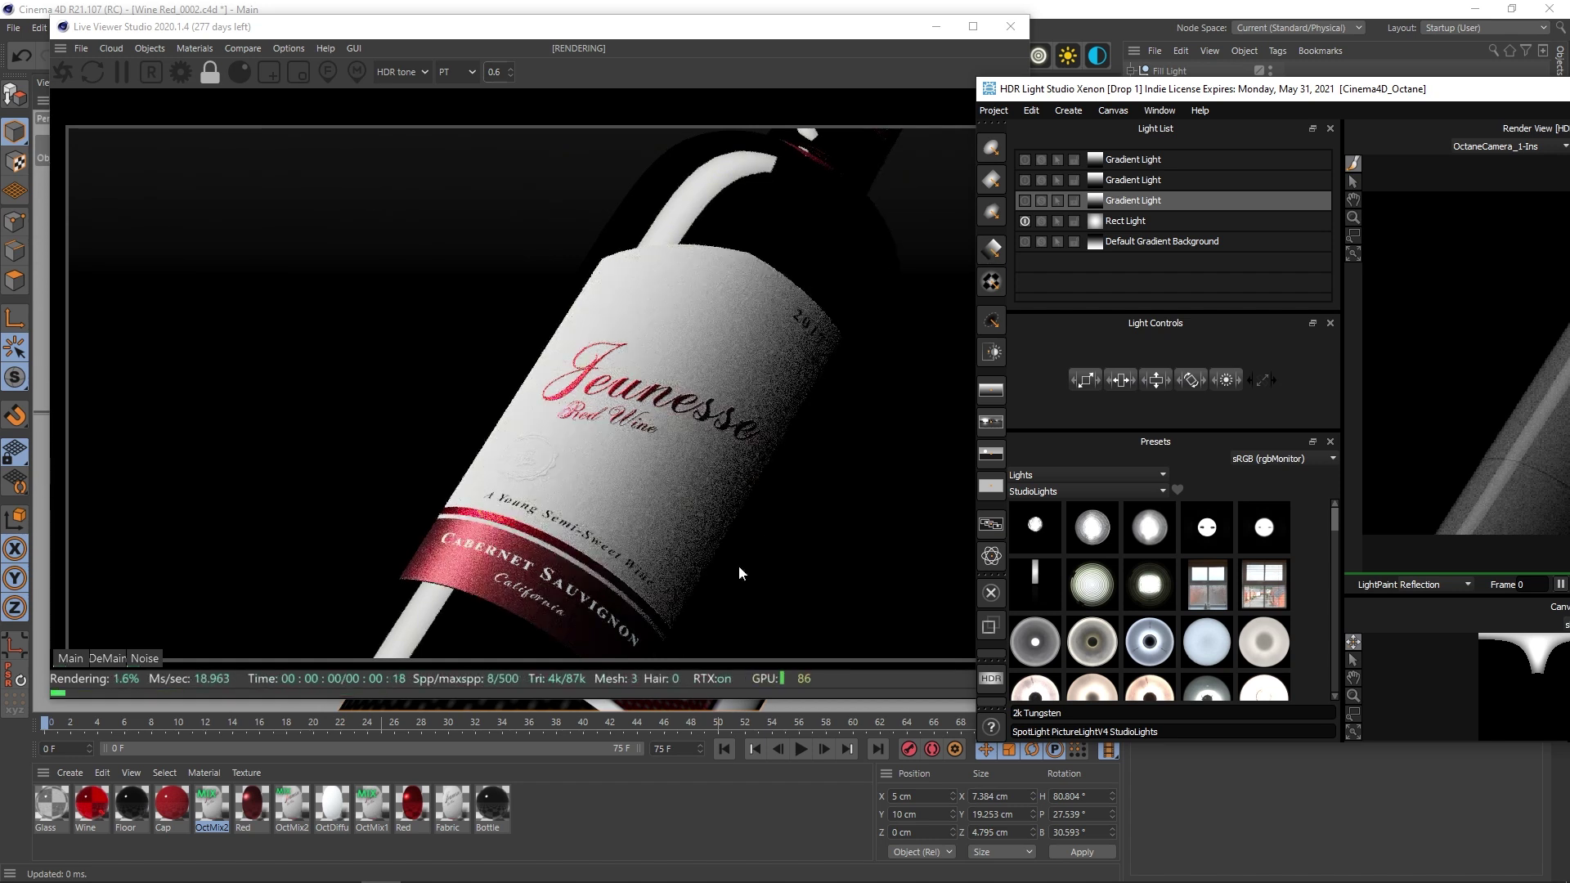
left_click(1024, 200)
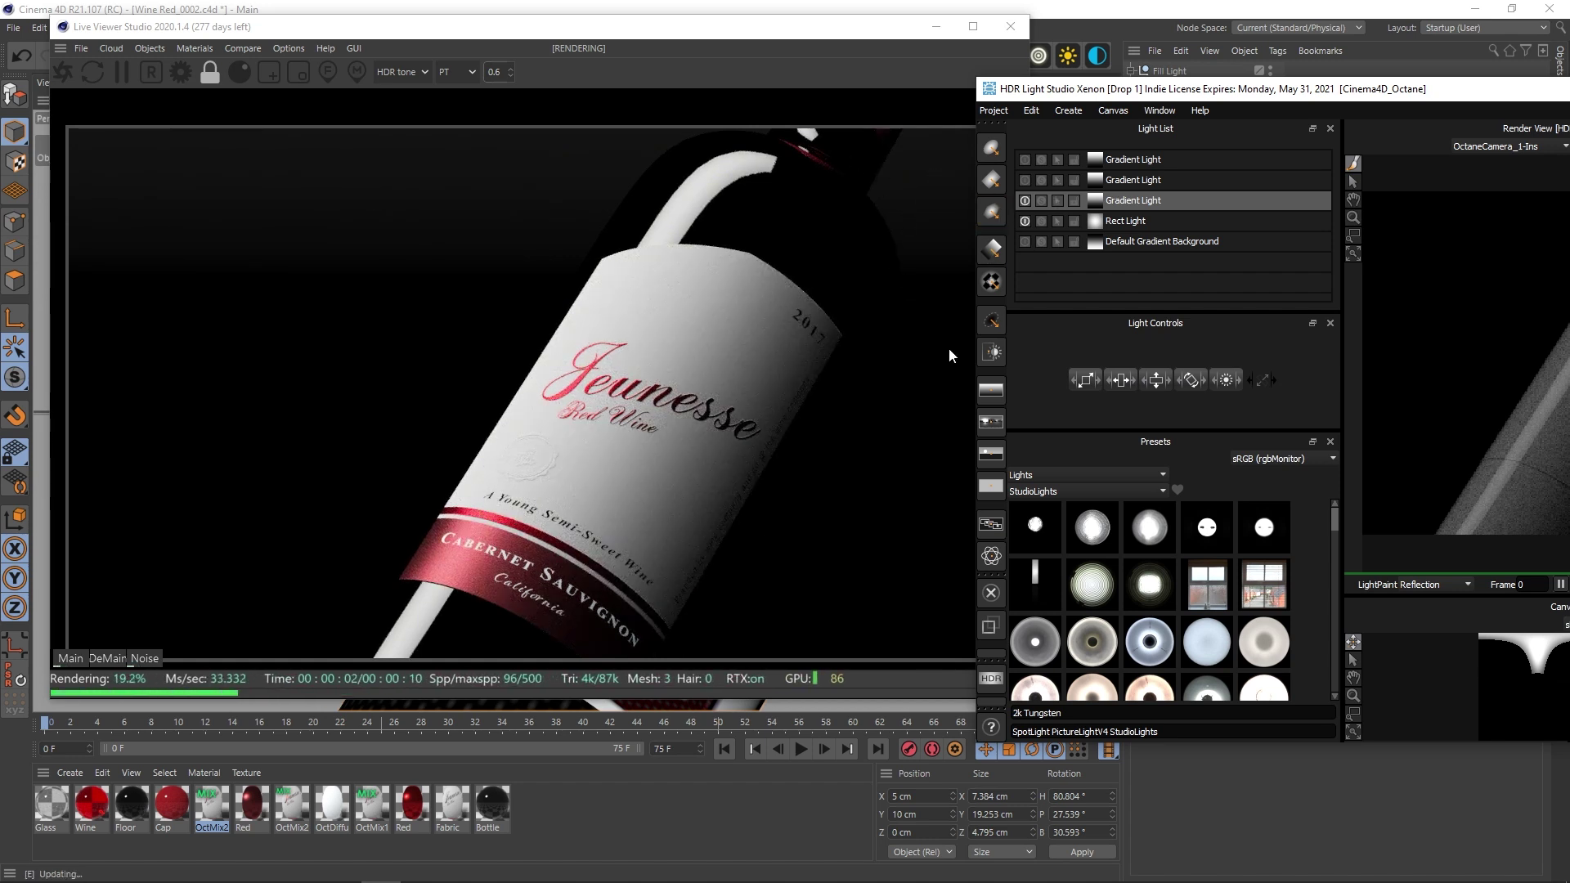
left_click(1025, 179)
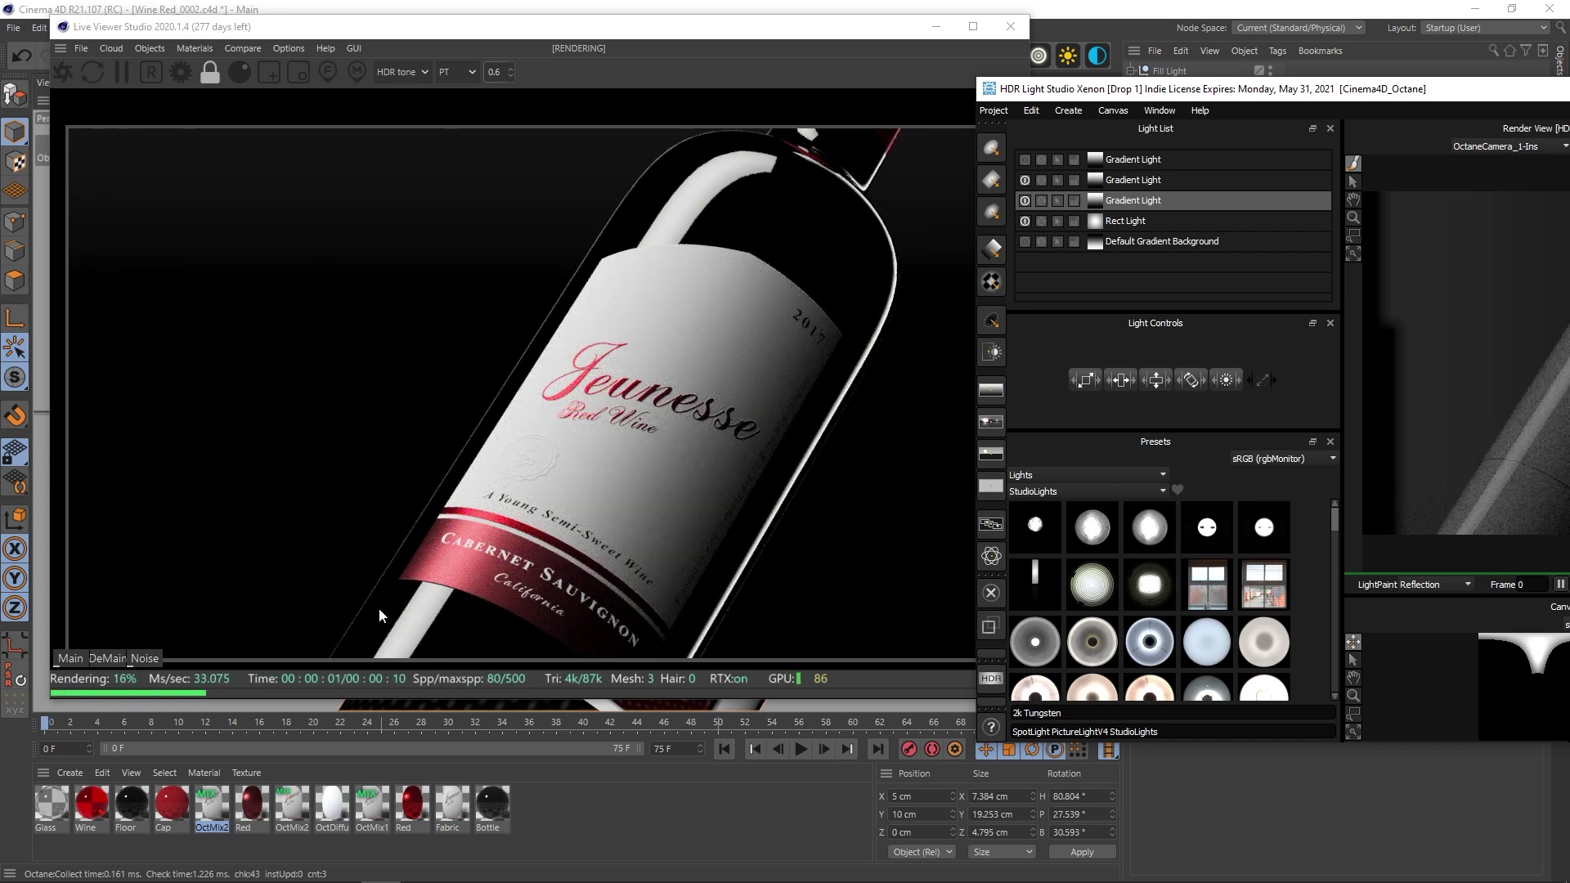
left_click(1132, 180)
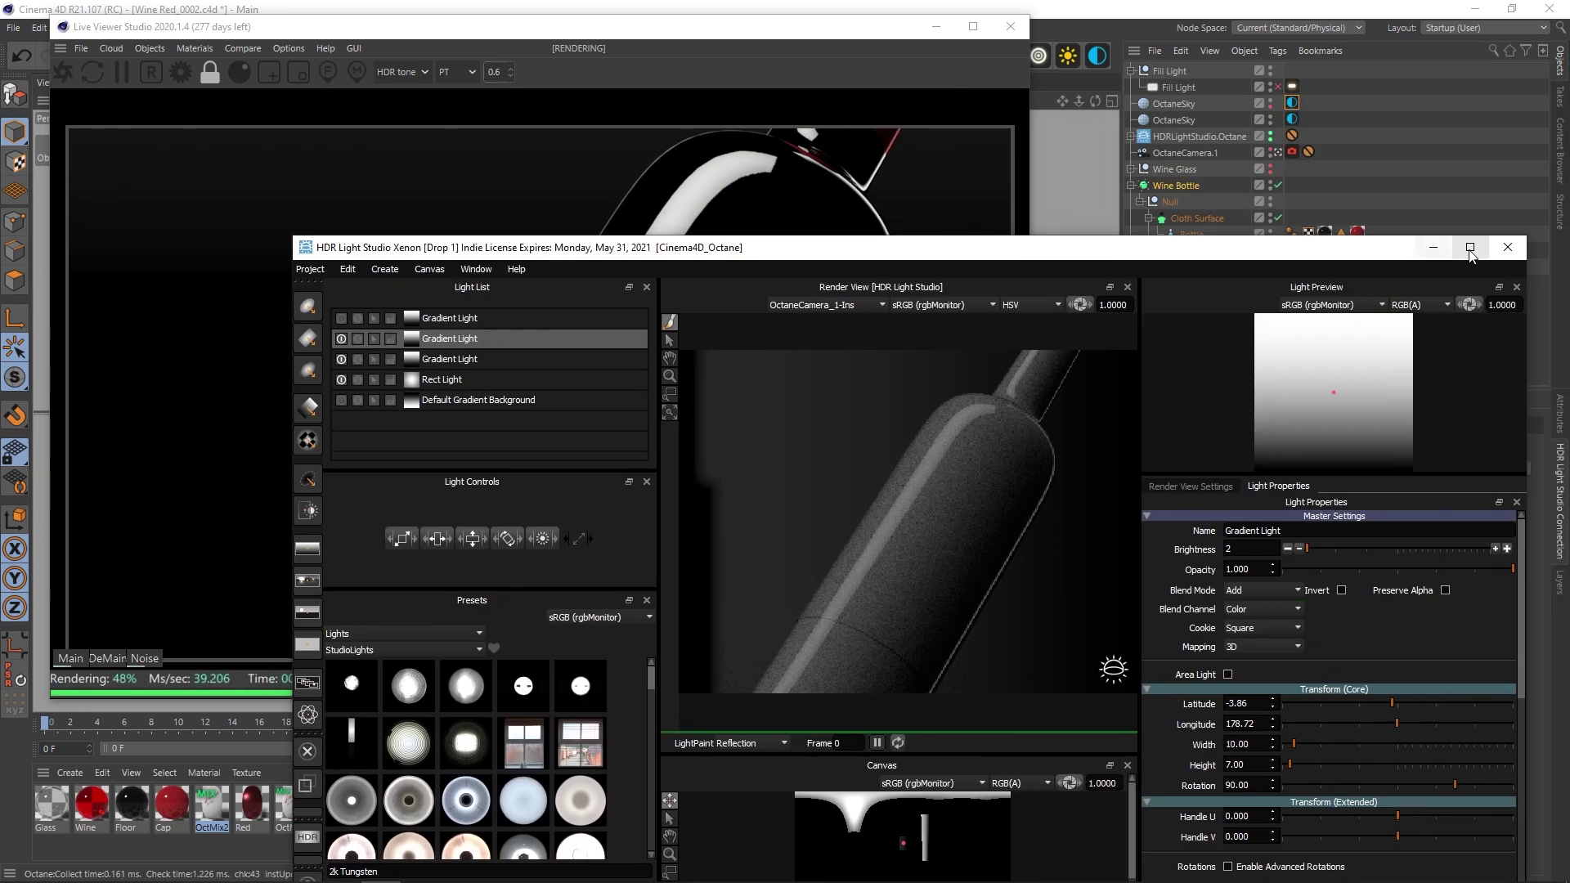
Enable the Fill Light in its Octane LightTag settings so it shows a green check
left_click(1056, 404)
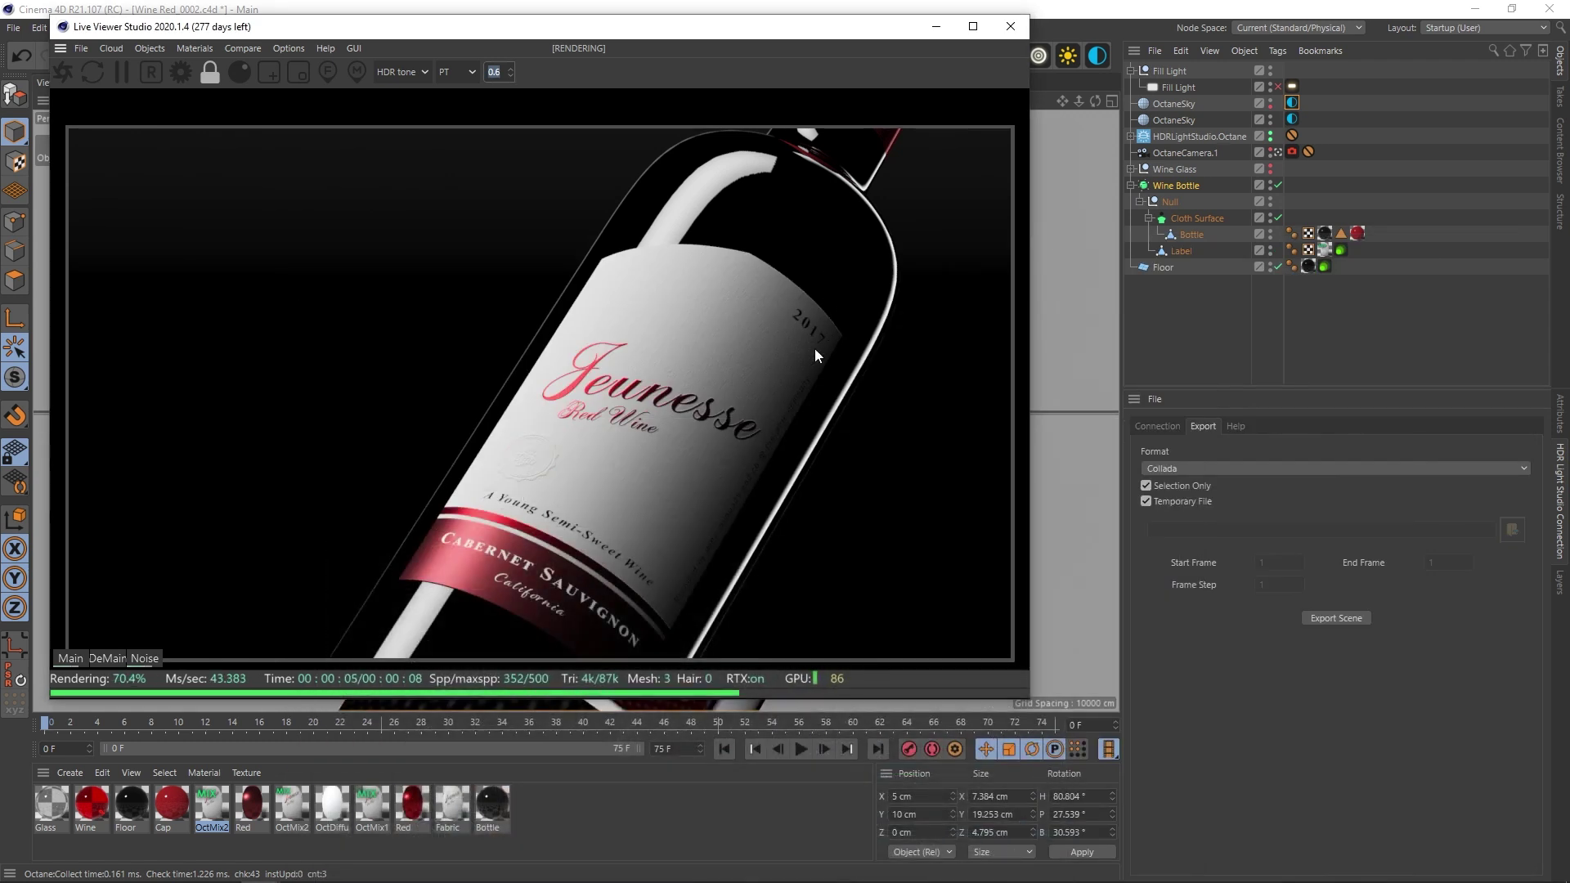
left_click(1290, 85)
left_click(1560, 408)
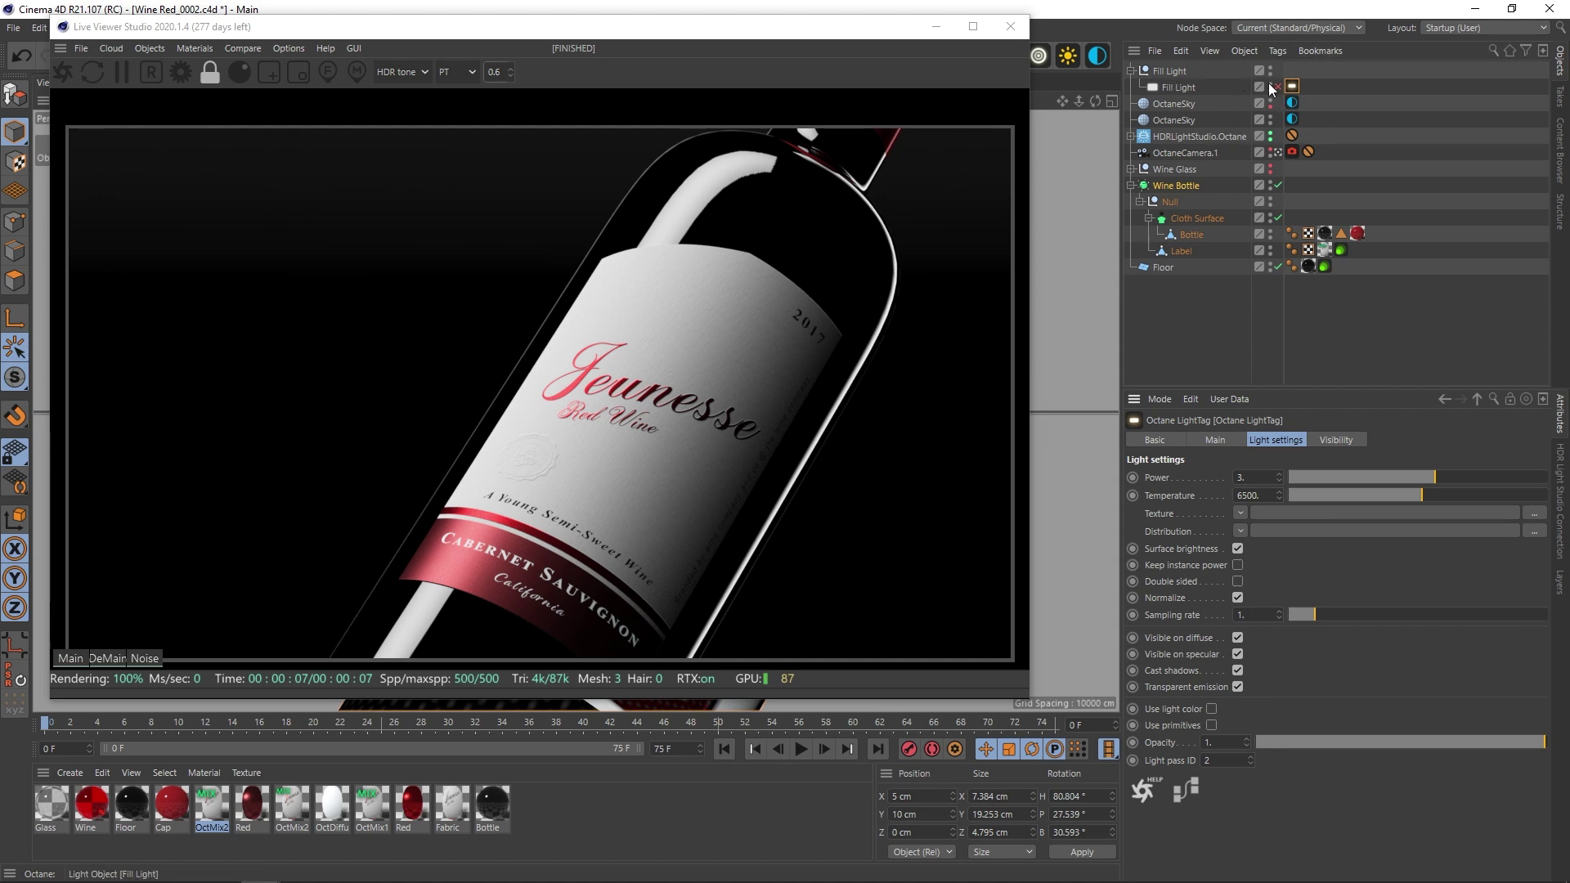
left_click(1272, 86)
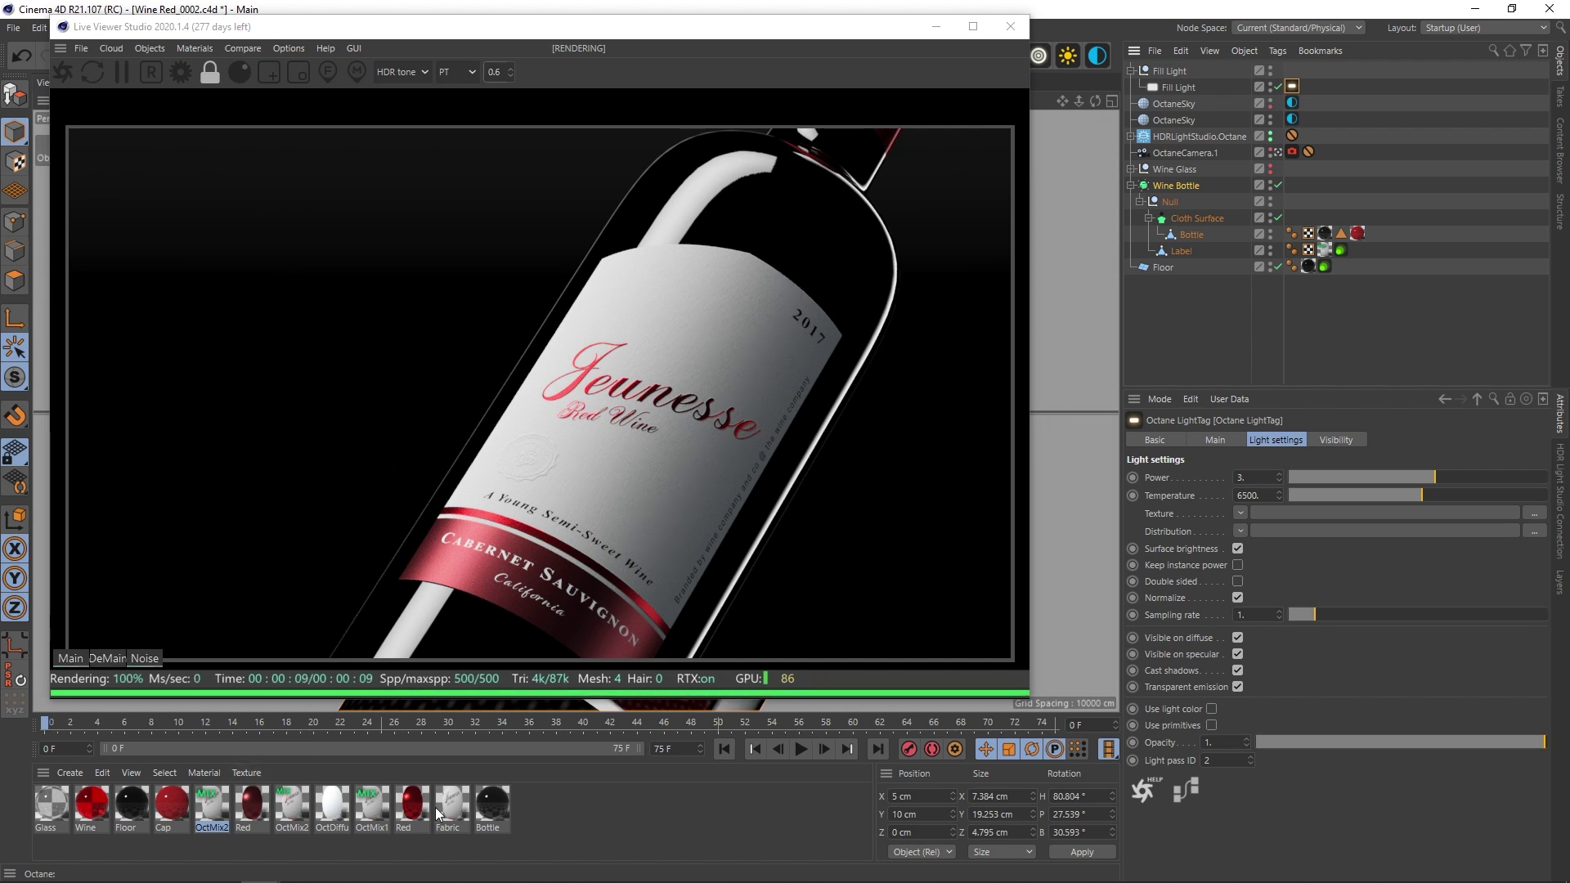
Inspect the Fabric material and drop materials onto the Label object so Jeunesse renders red
left_click(481, 659)
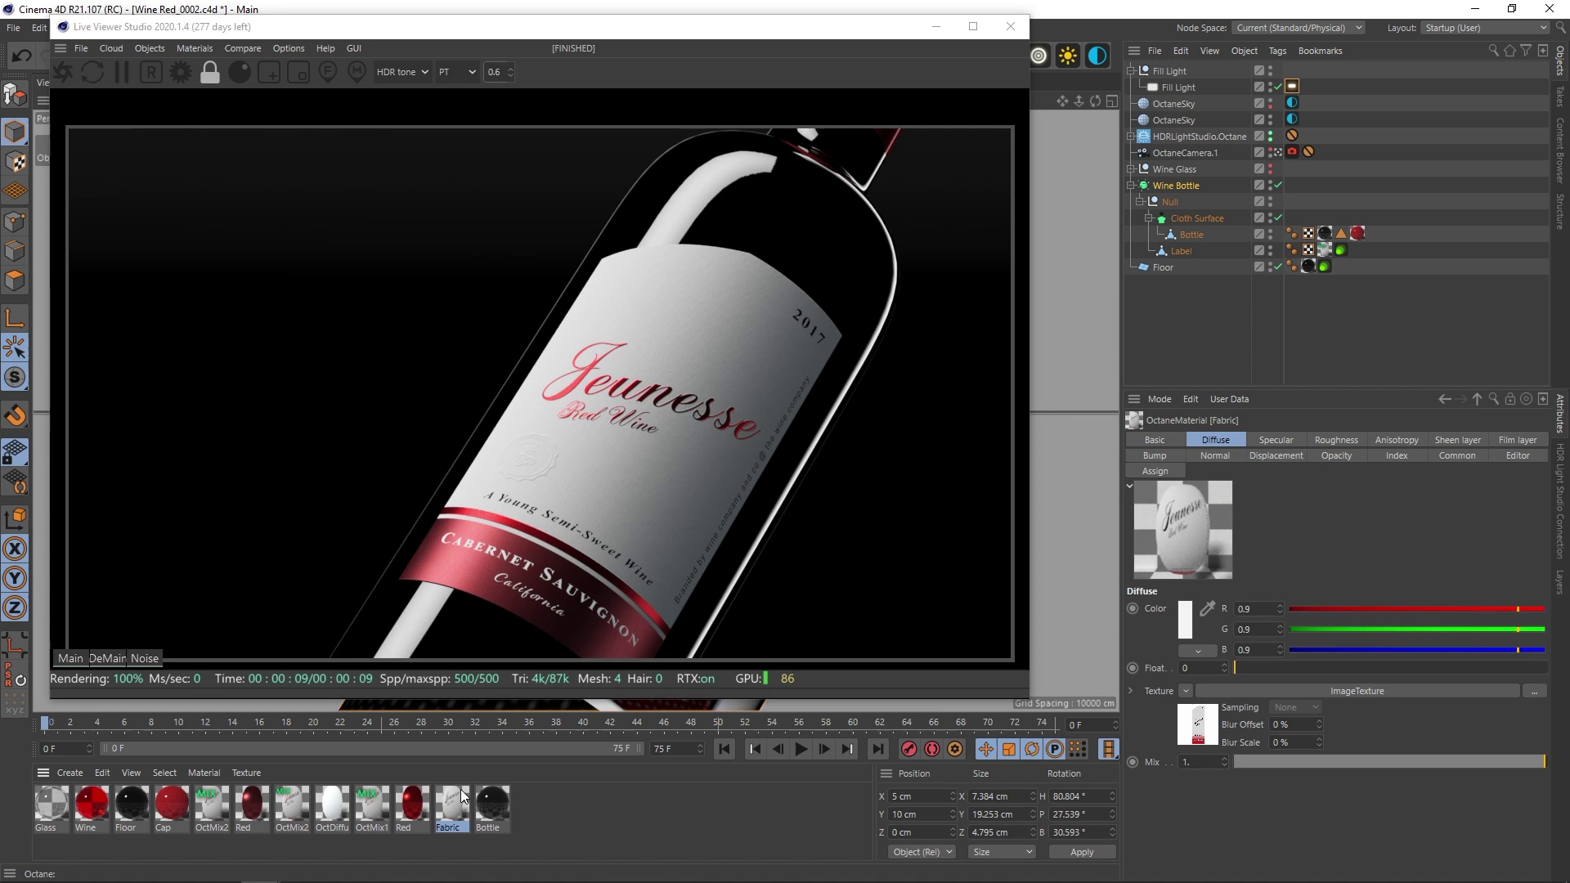
left_click_drag(455, 812, 1326, 252)
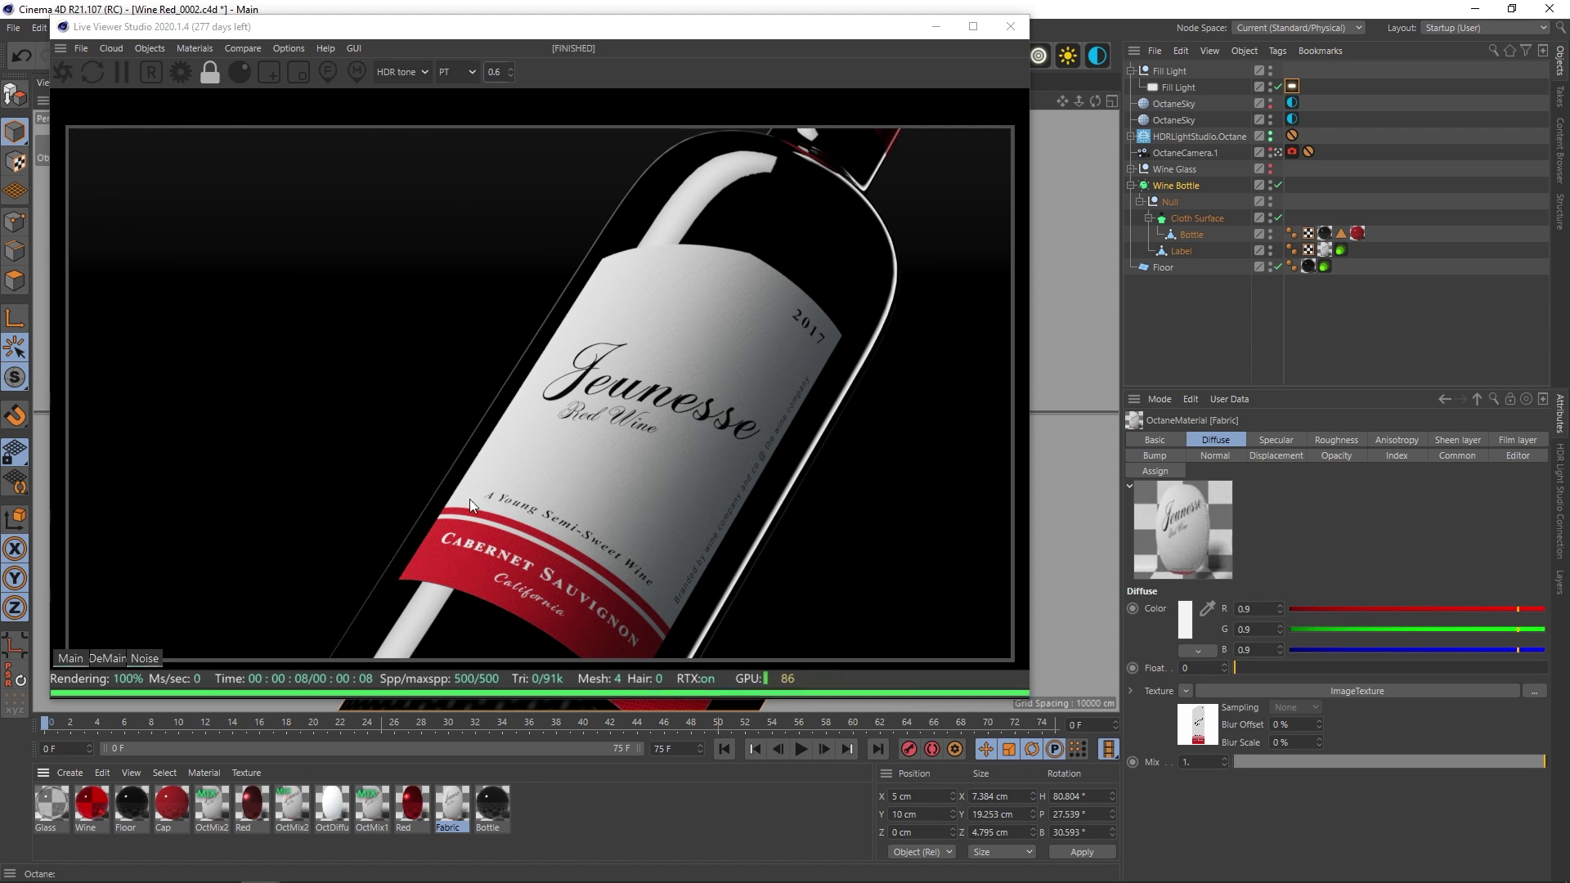
left_click_drag(564, 692, 1339, 259)
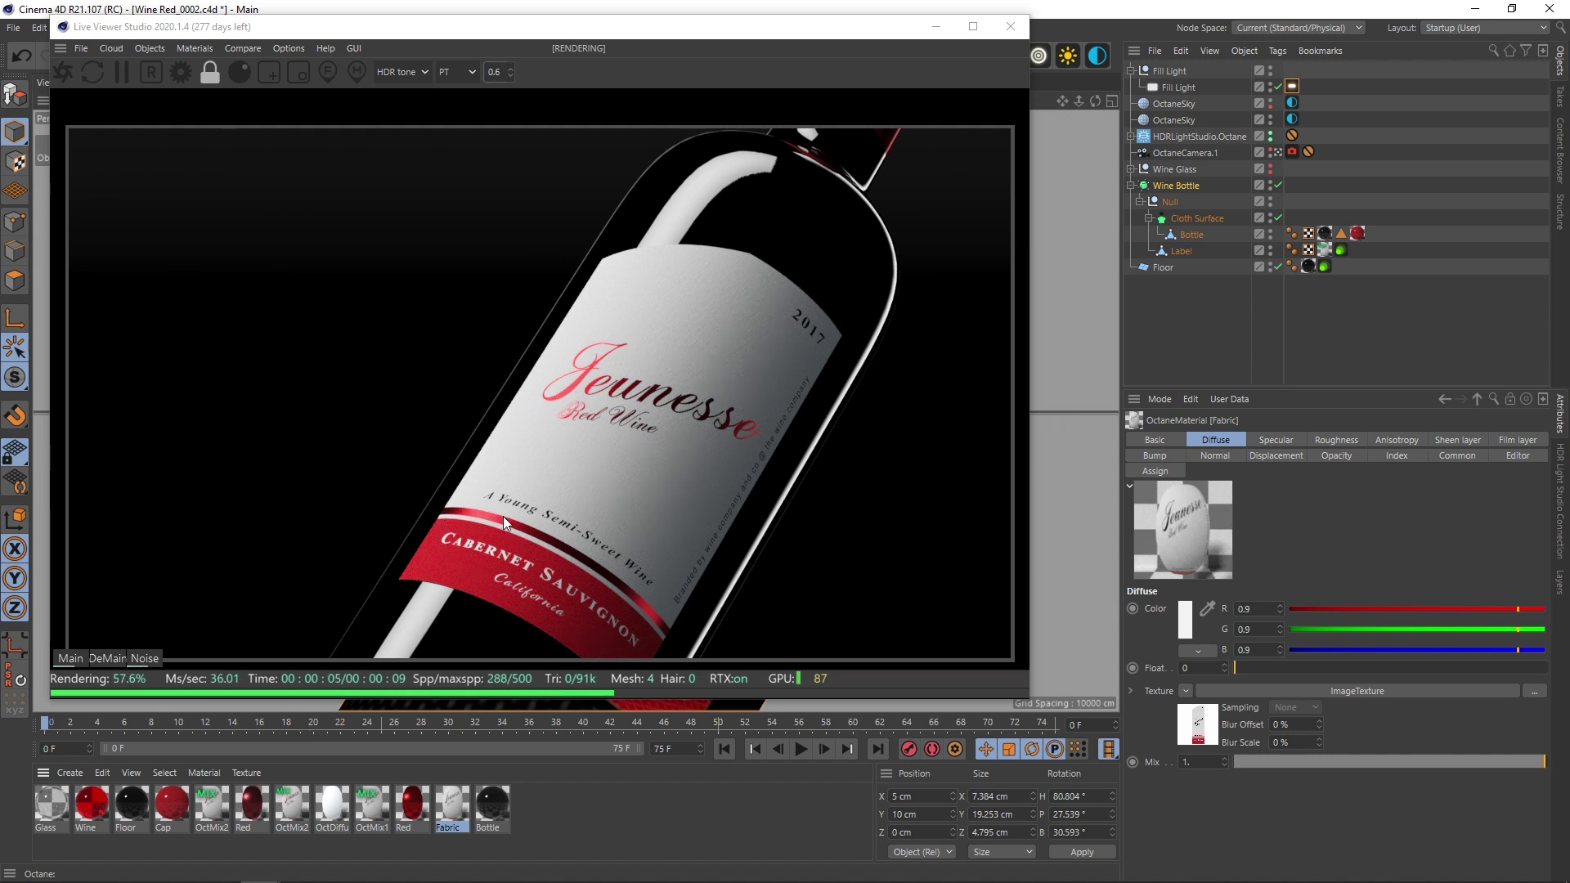
Apply OctMix2 to the Label, inspect OctDiffuse1, and expand HDRLightStudio.Octane to show HDRLS_Env
left_click(371, 805)
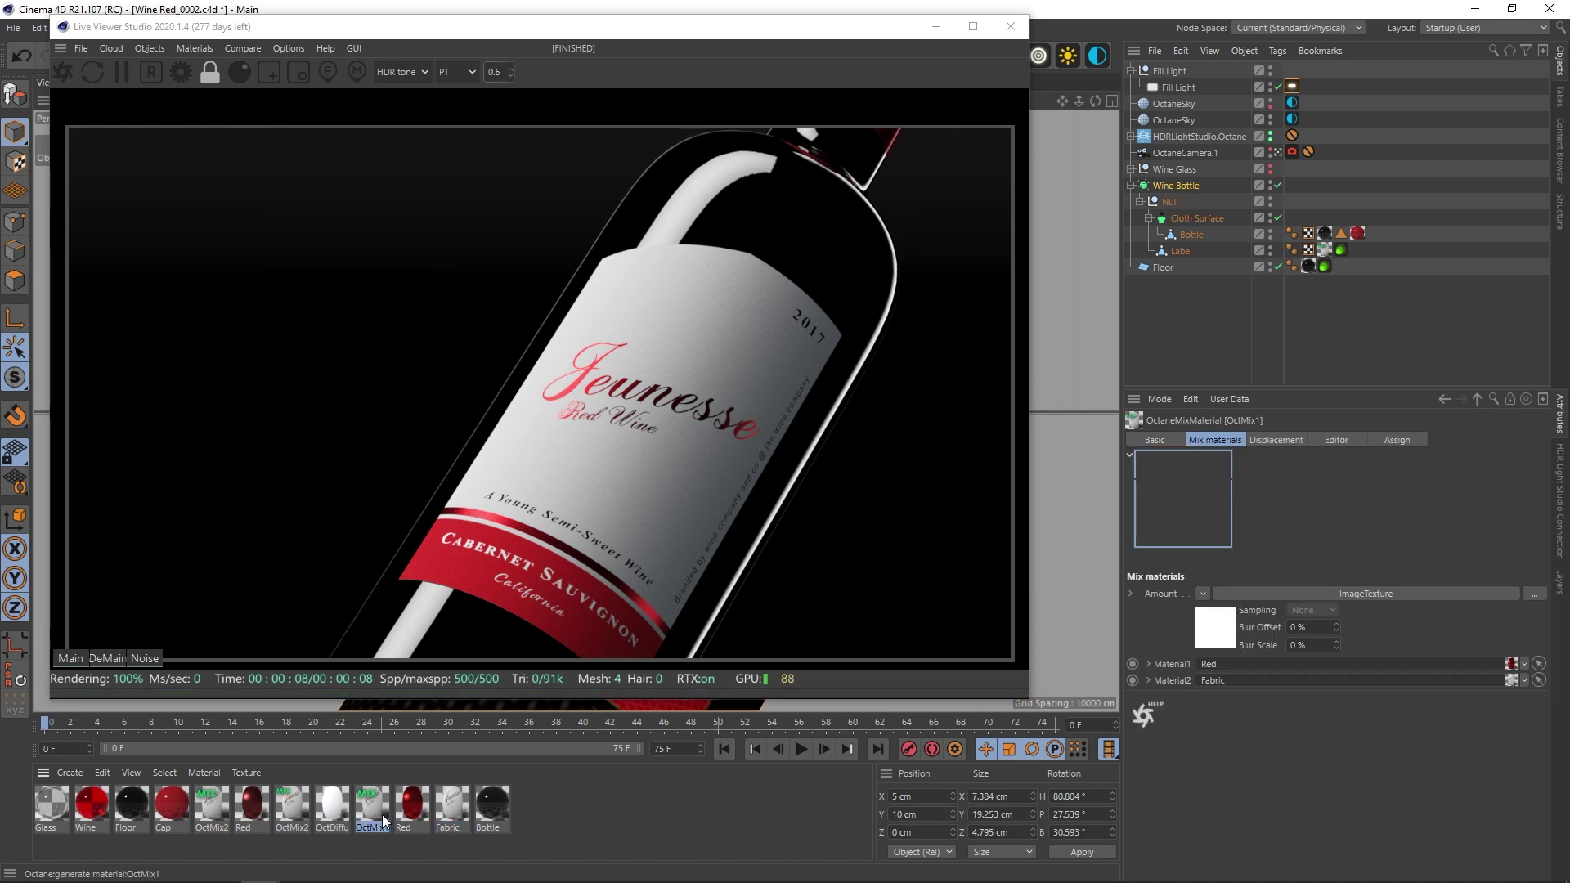
left_click(298, 812)
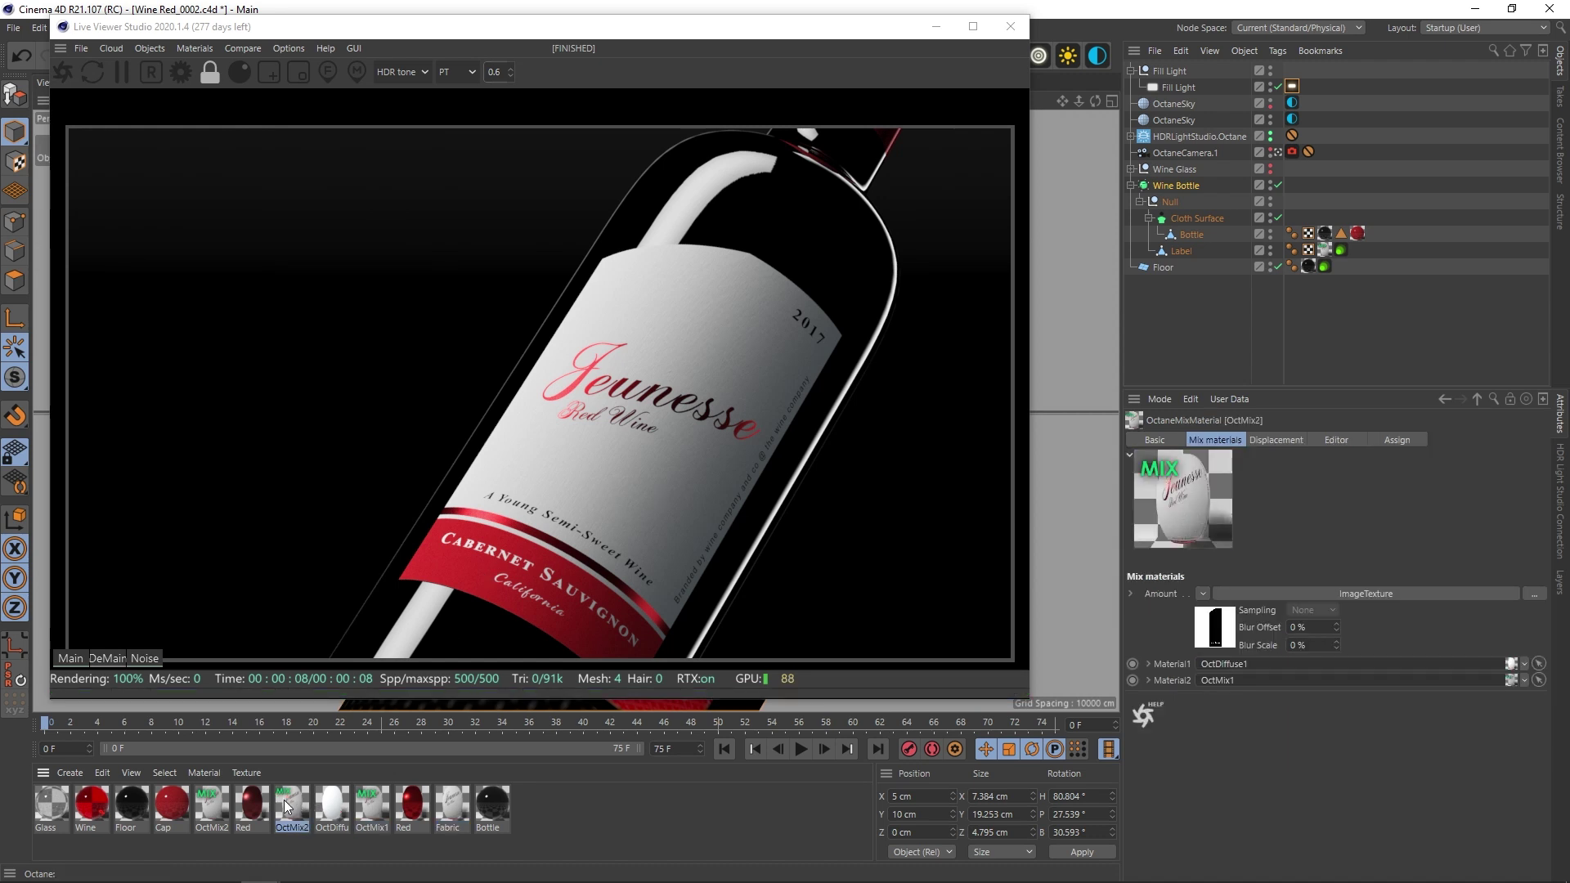
left_click_drag(1324, 250, 1326, 251)
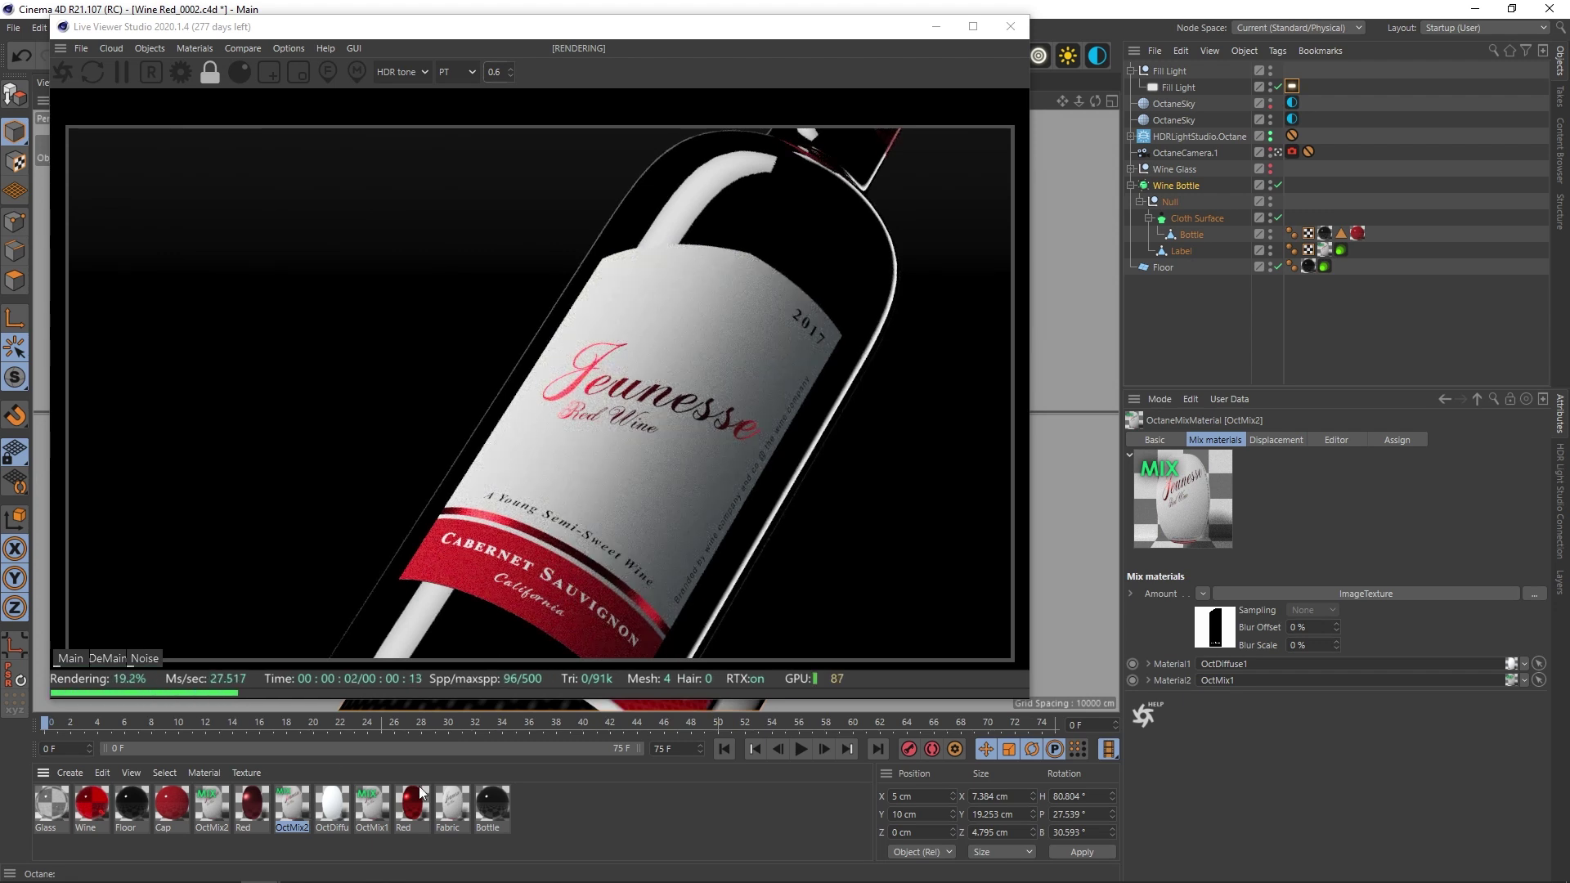
left_click(341, 804)
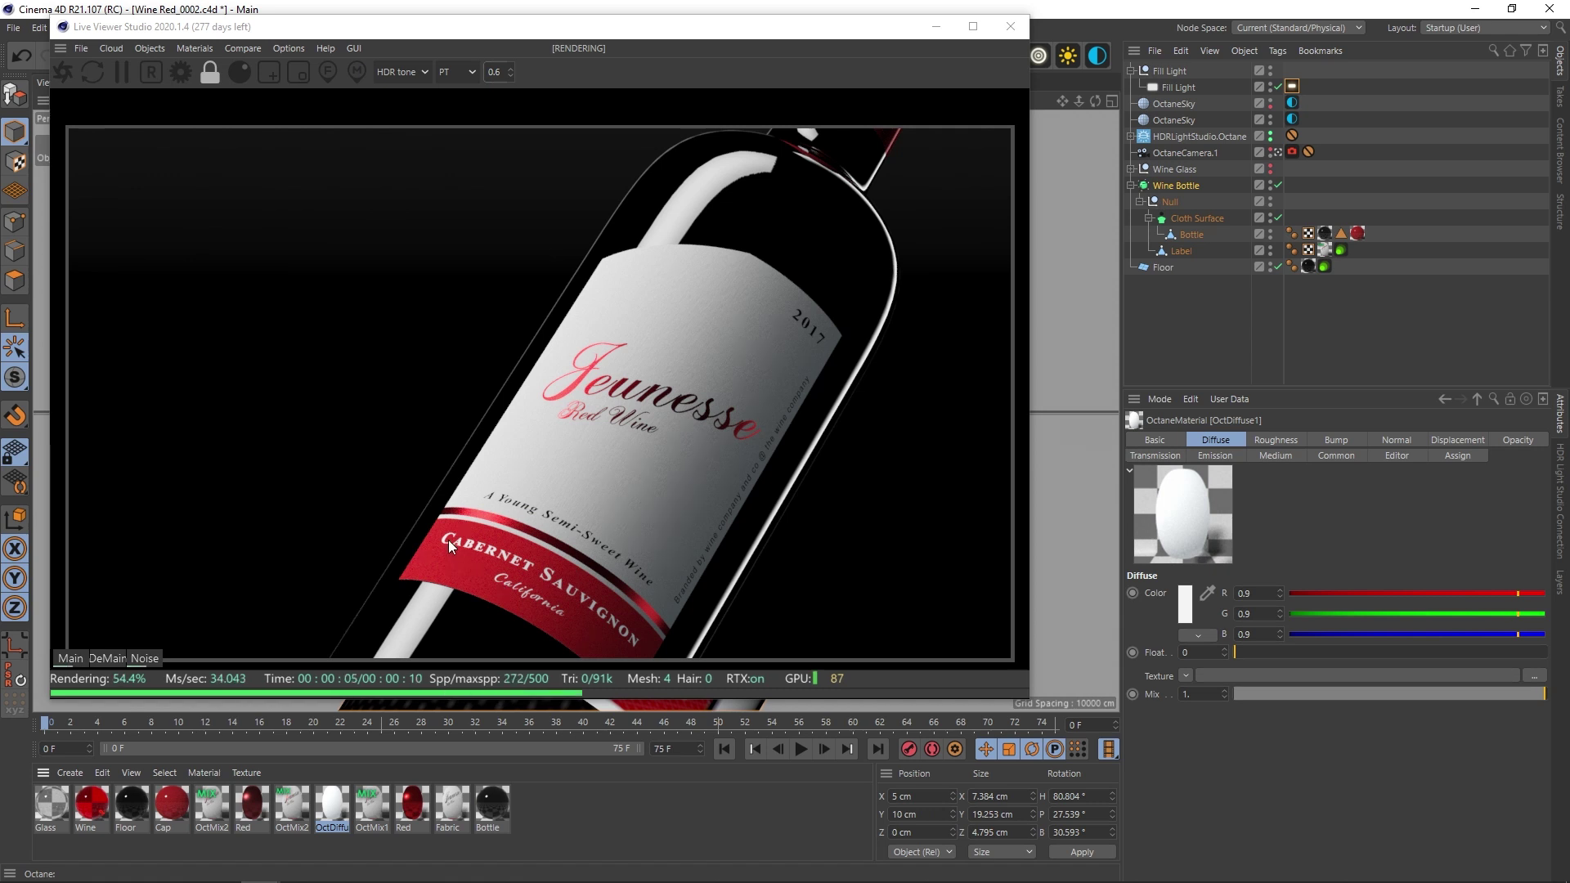
left_click(1129, 137)
Hide HDRLS_Env from the render, browse OctMix1, OctDiffuse1 and OctMix2, dropping OctDiffuse1 on the label
left_click(1270, 155)
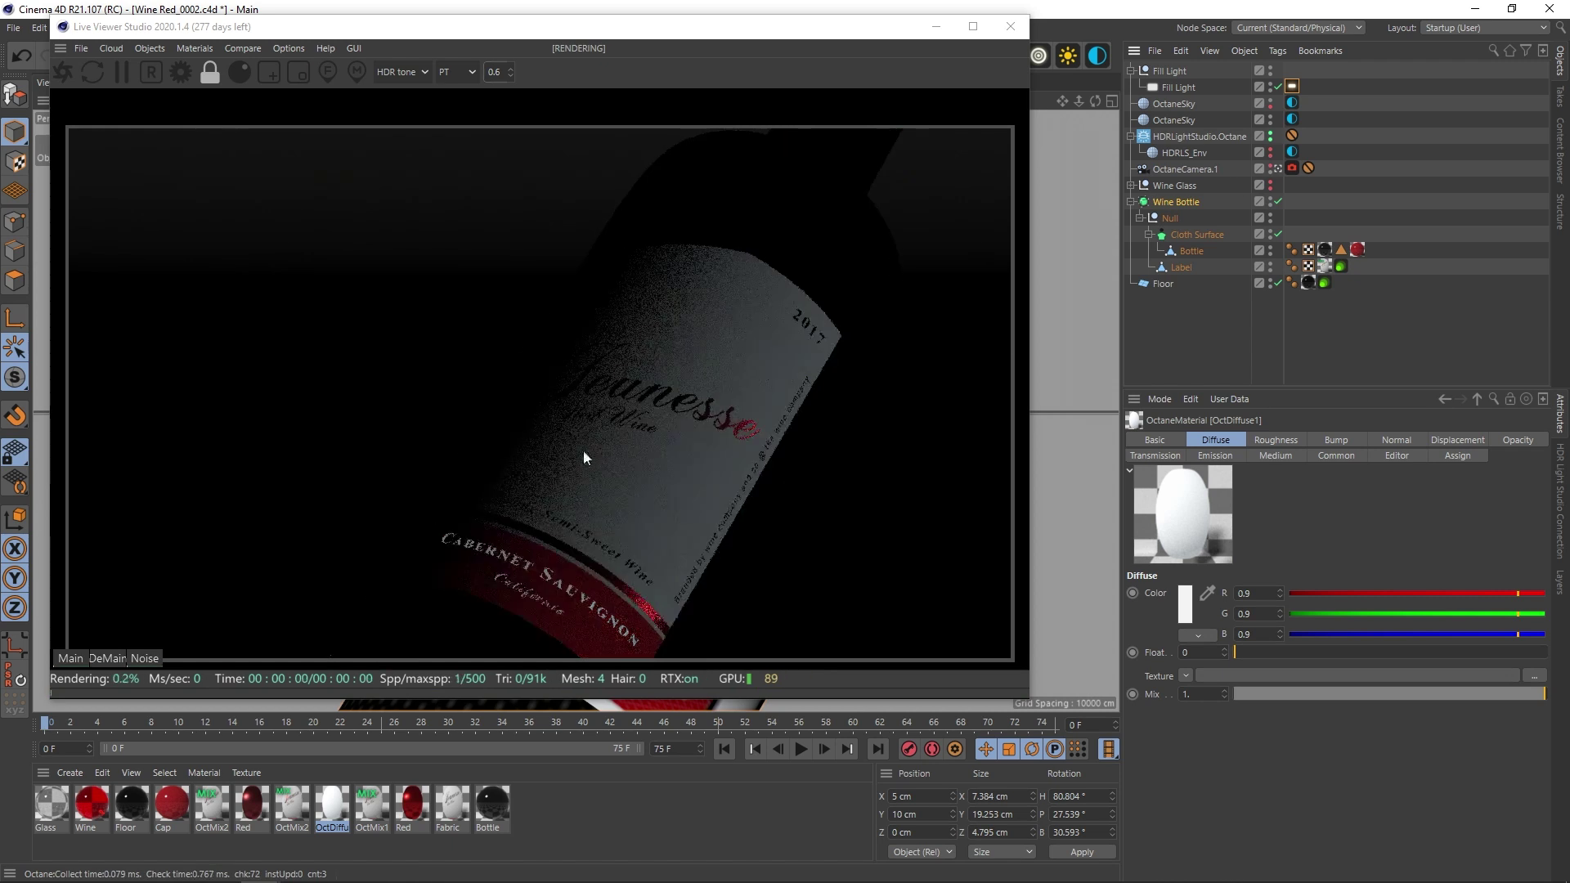
left_click(370, 807)
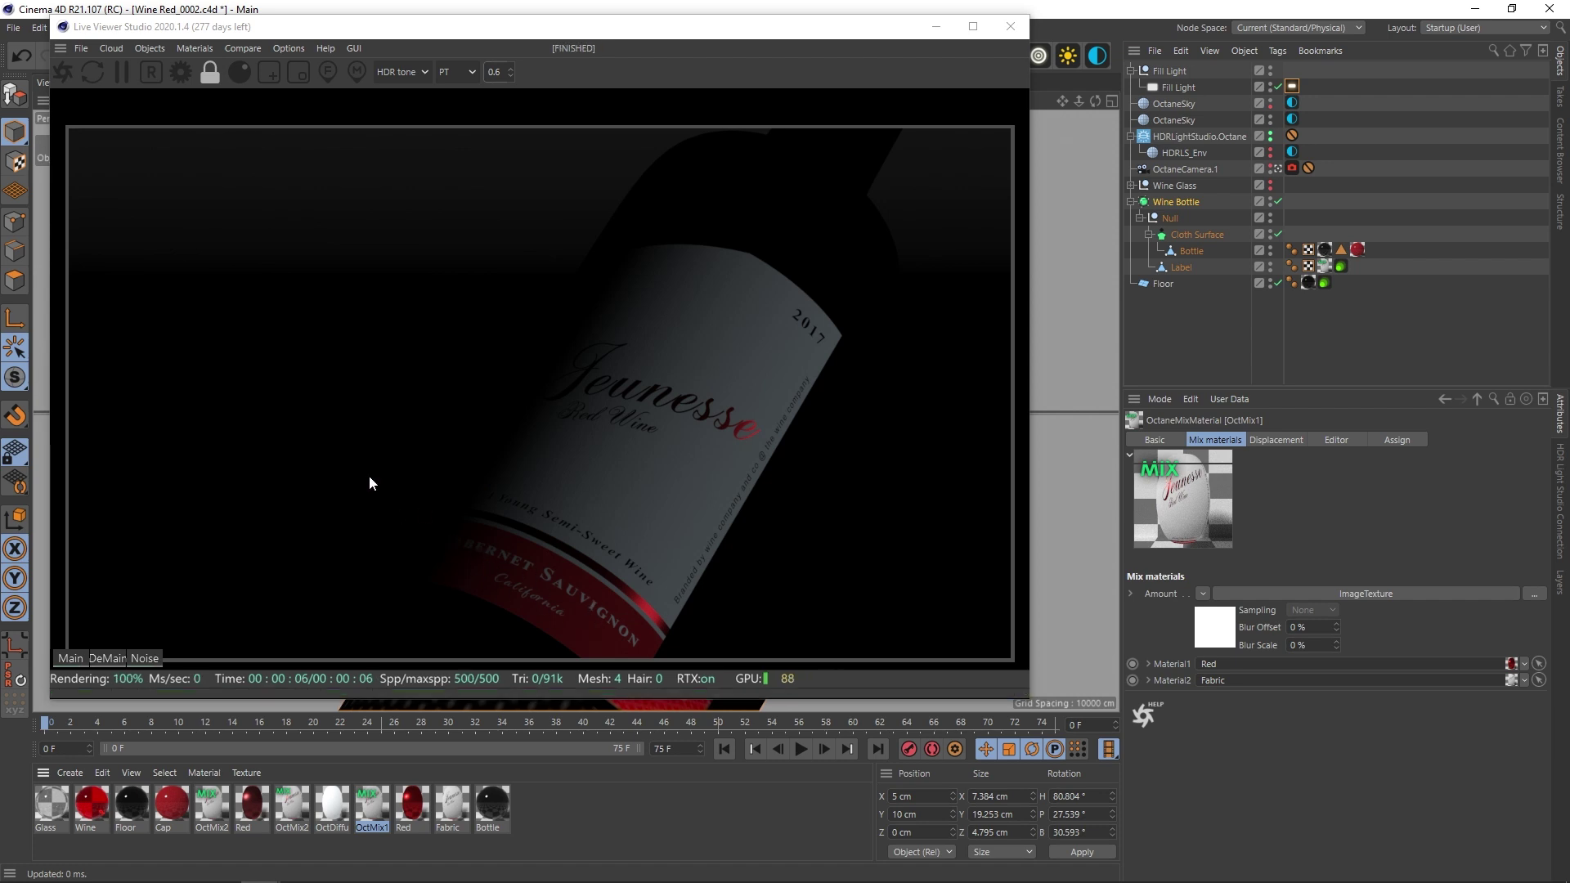
left_click(333, 805)
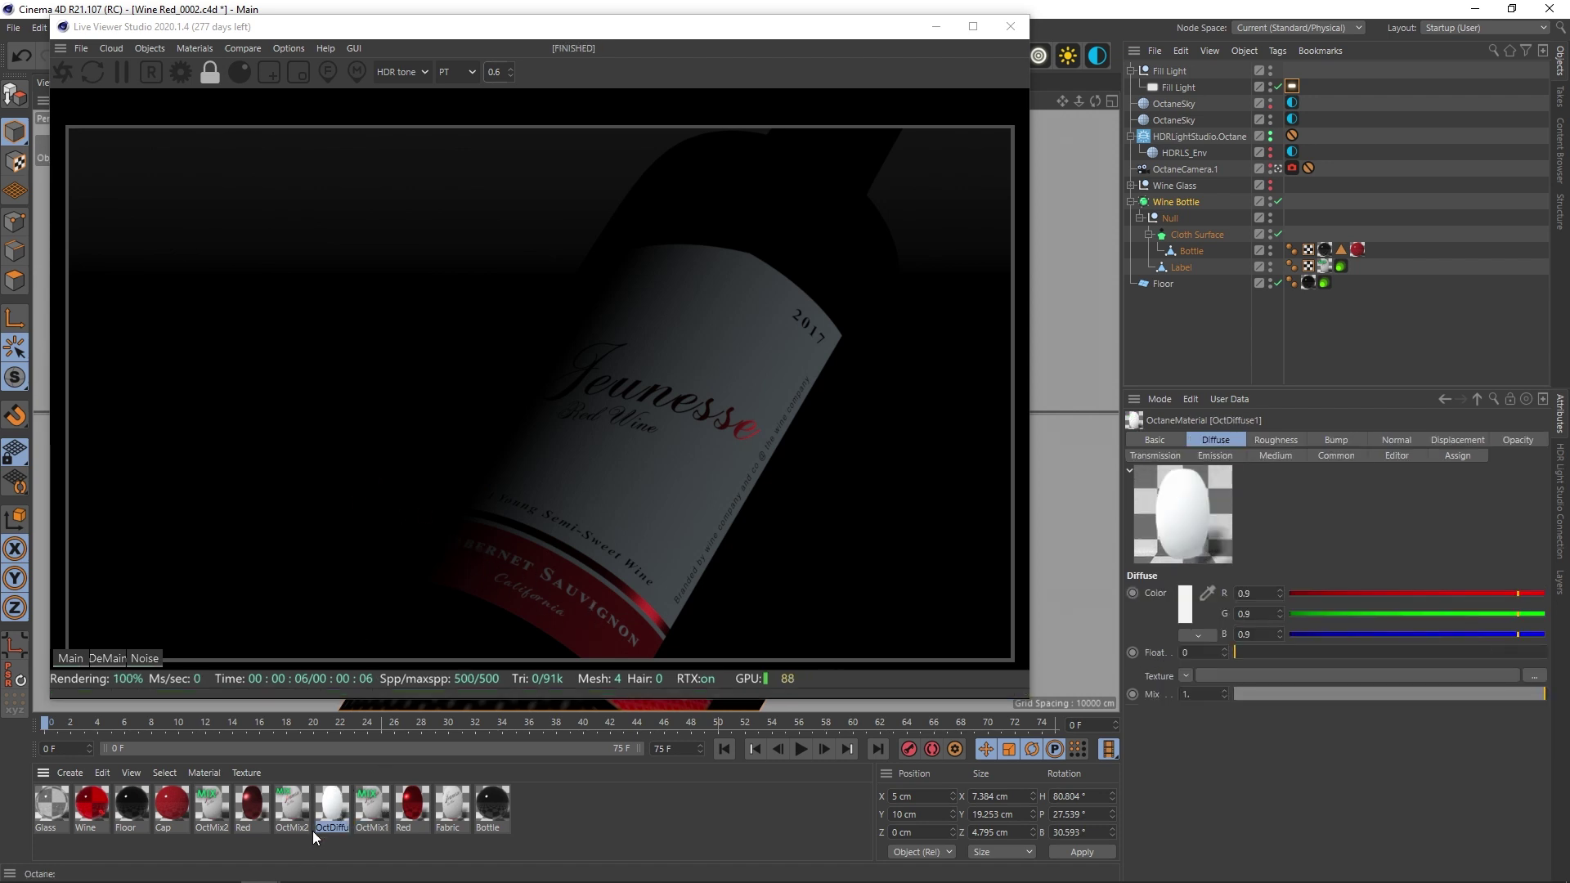
left_click_drag(286, 807, 1326, 269)
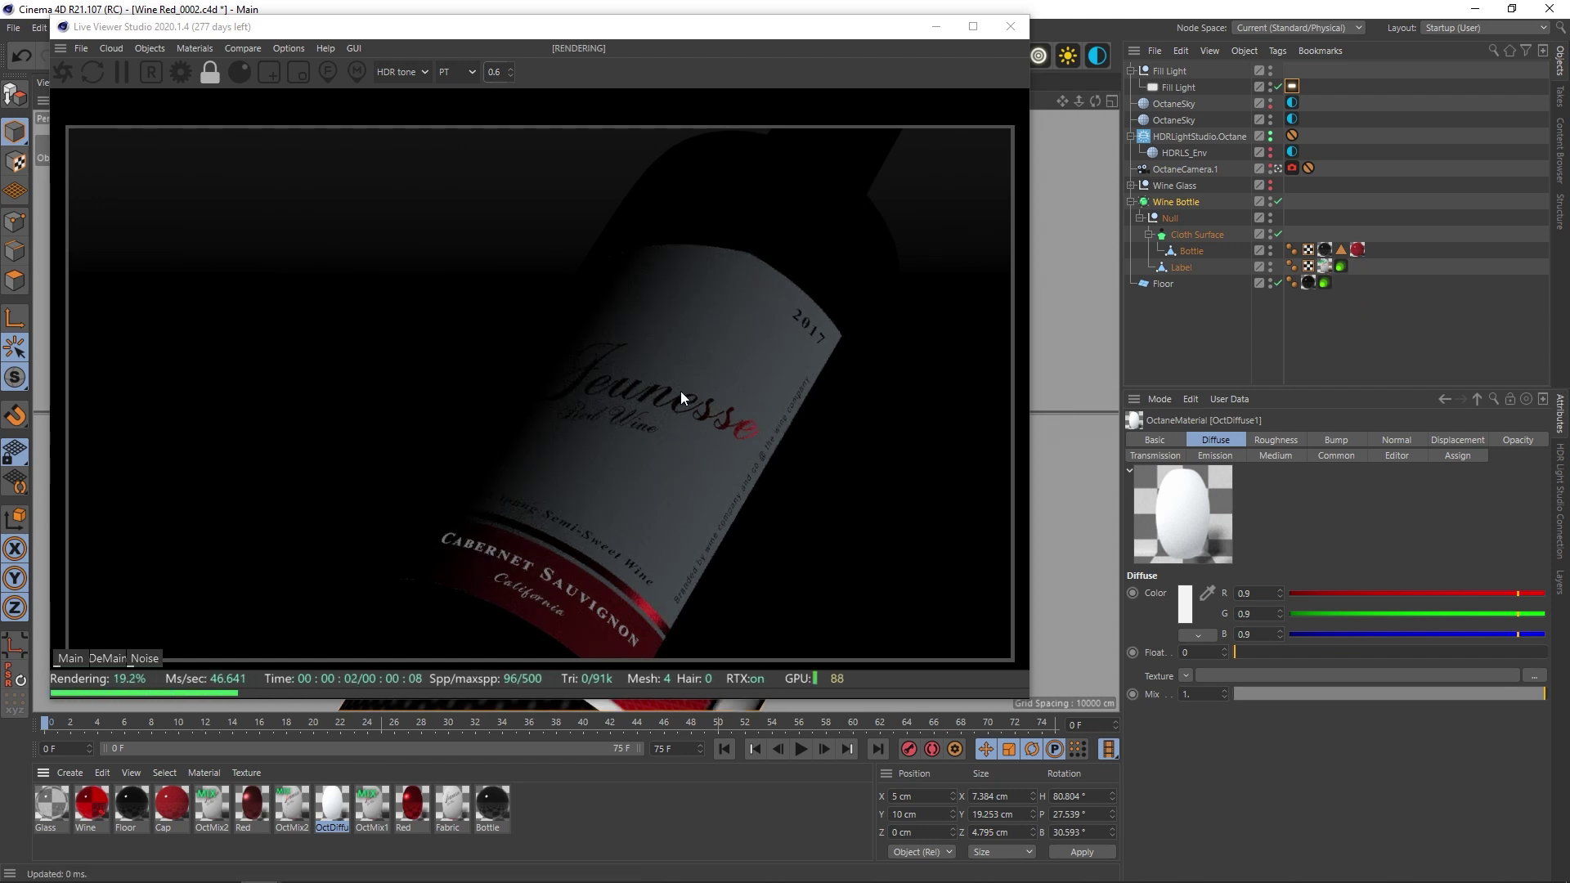
left_click(200, 807)
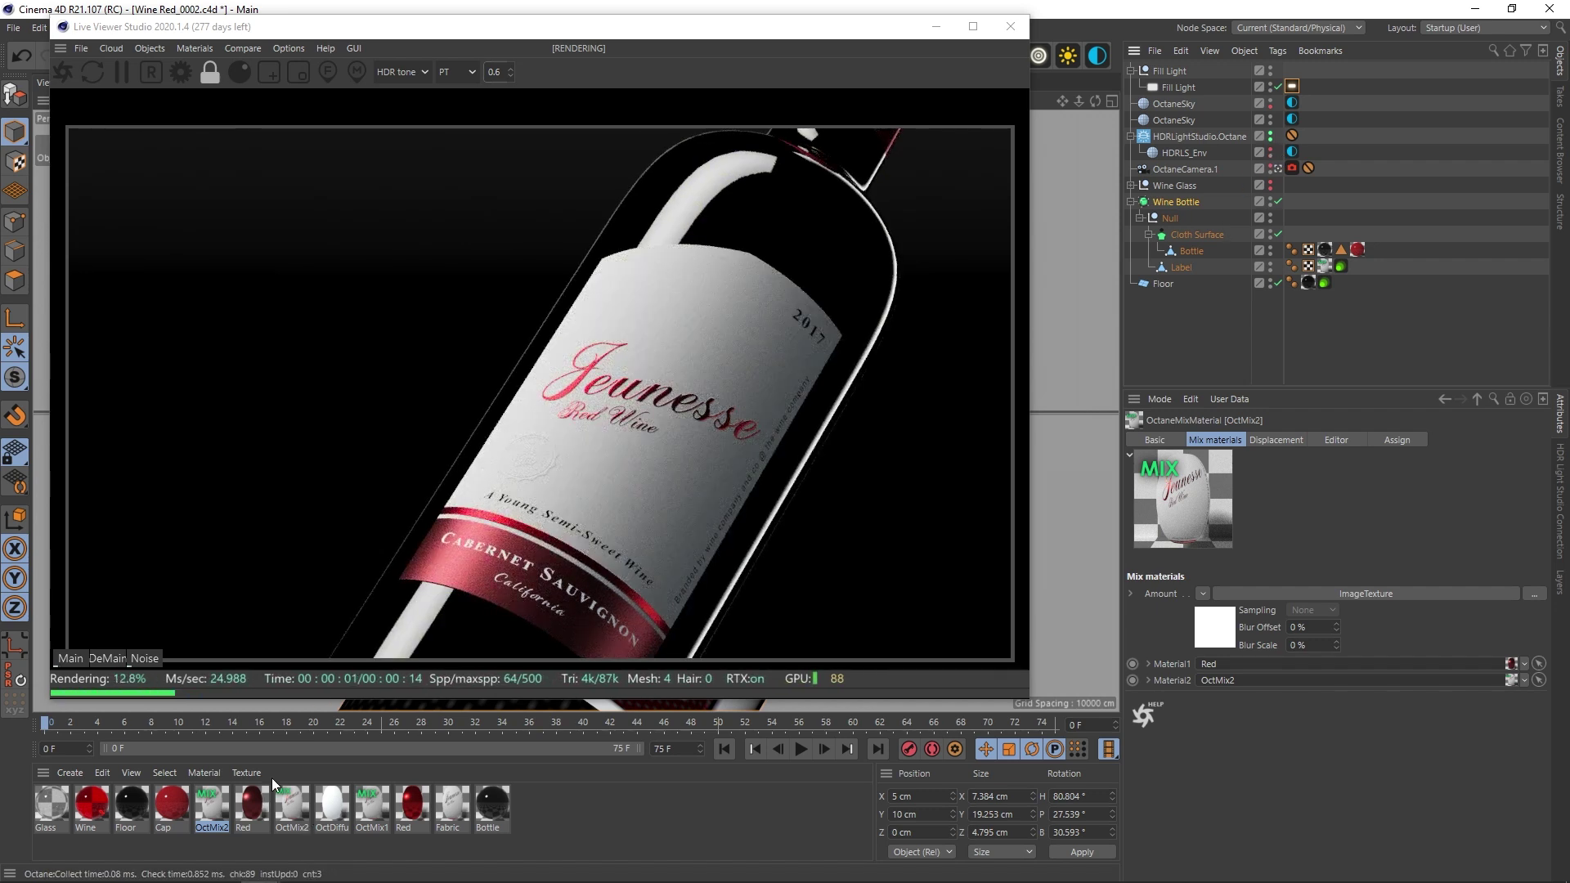
Compare both OctMix2 swatches and apply the top one, layering Red, to the Label tag
left_click(291, 803)
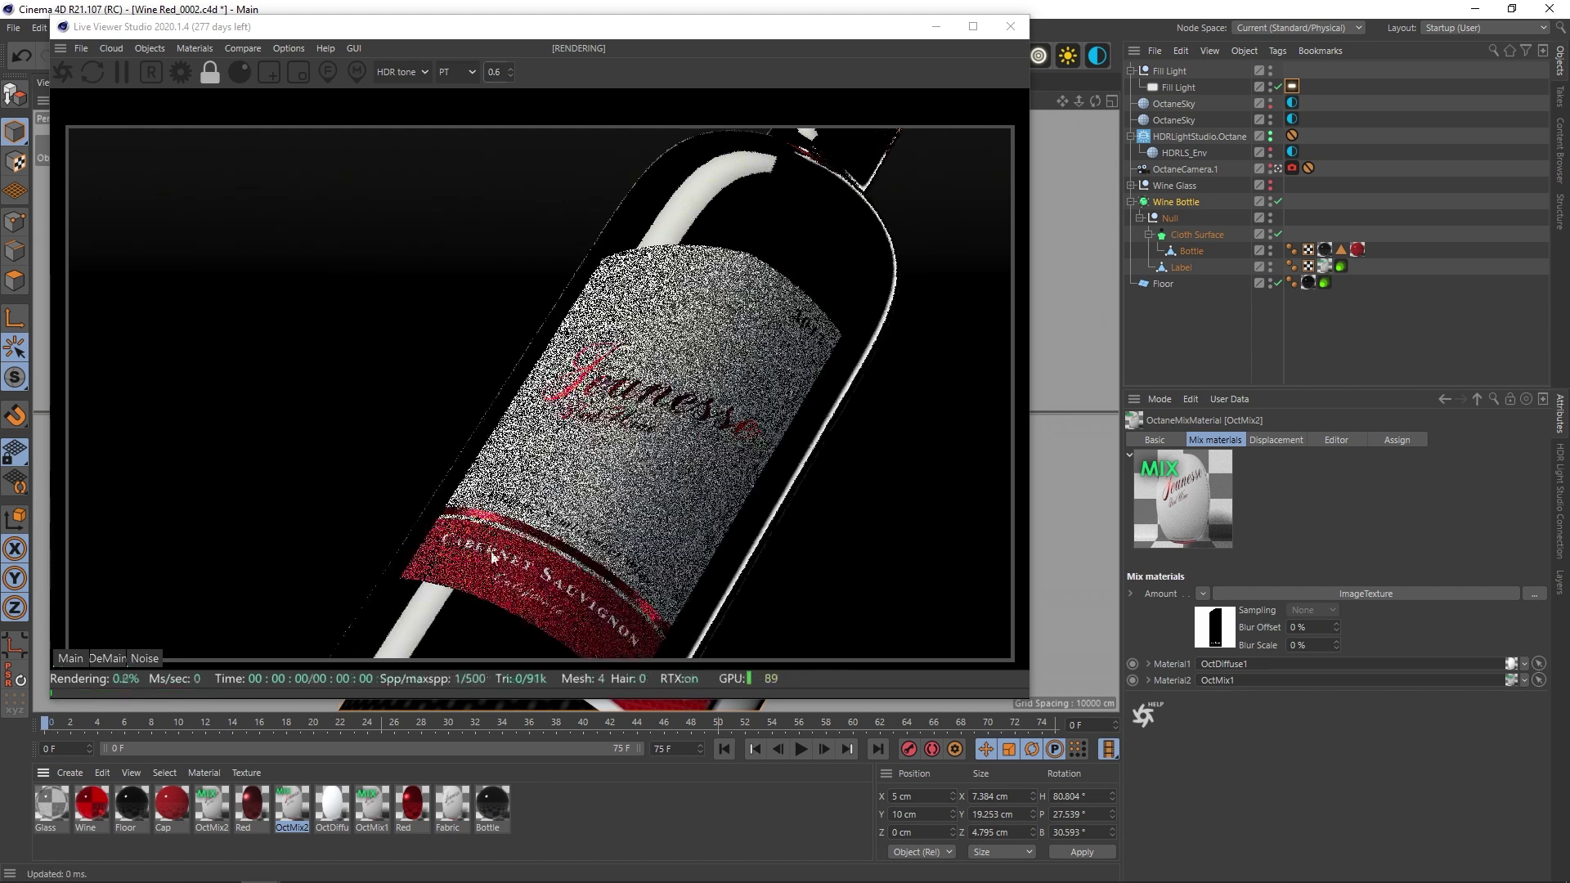
left_click(214, 804)
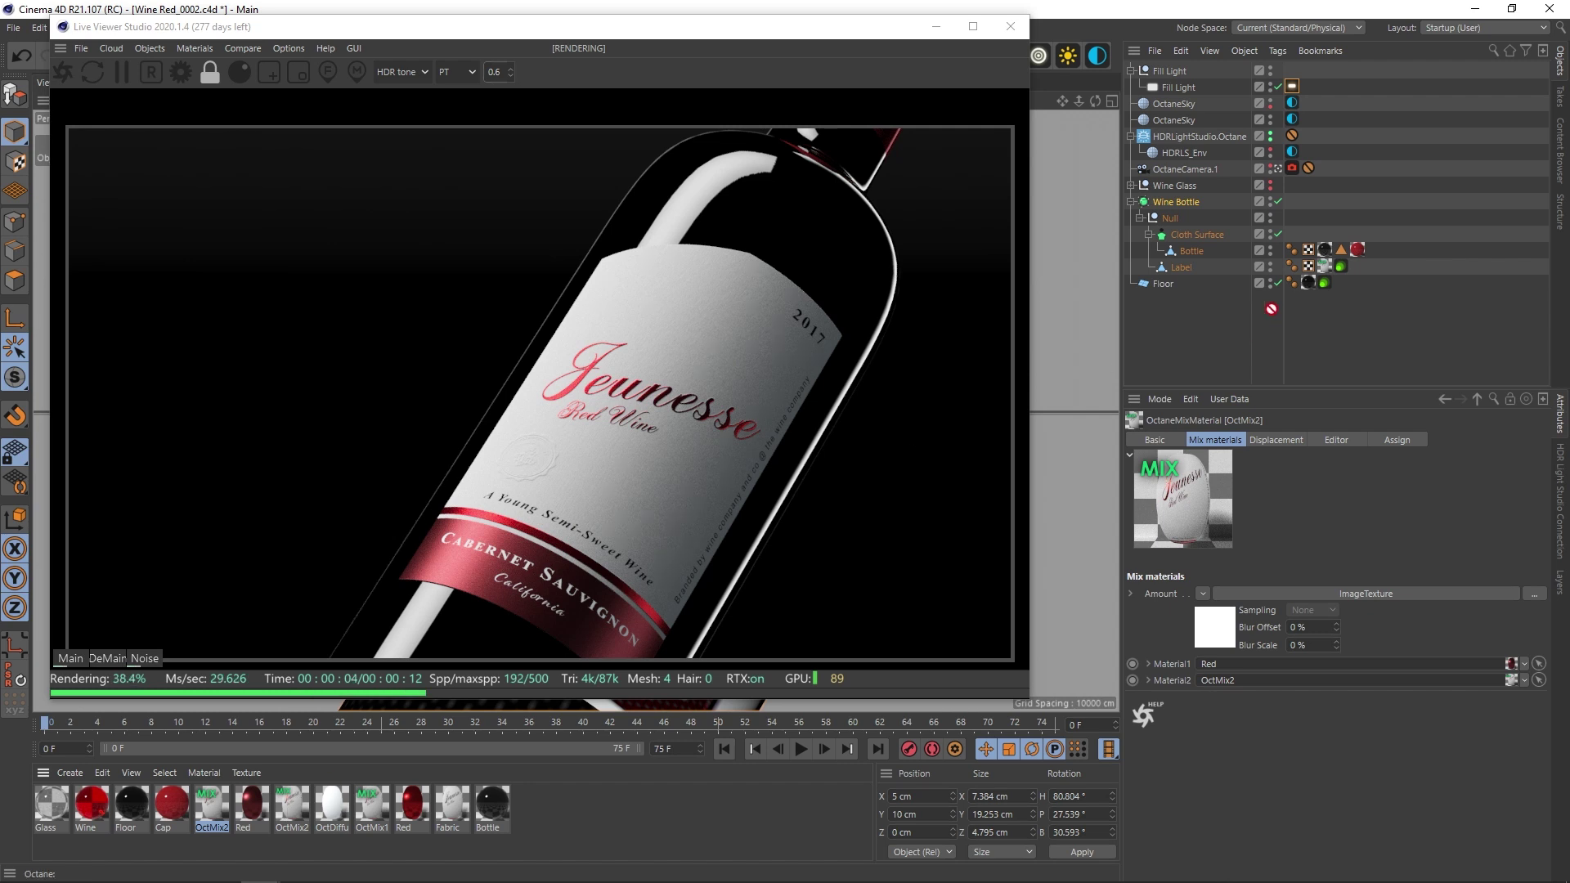
left_click_drag(1331, 278, 1331, 276)
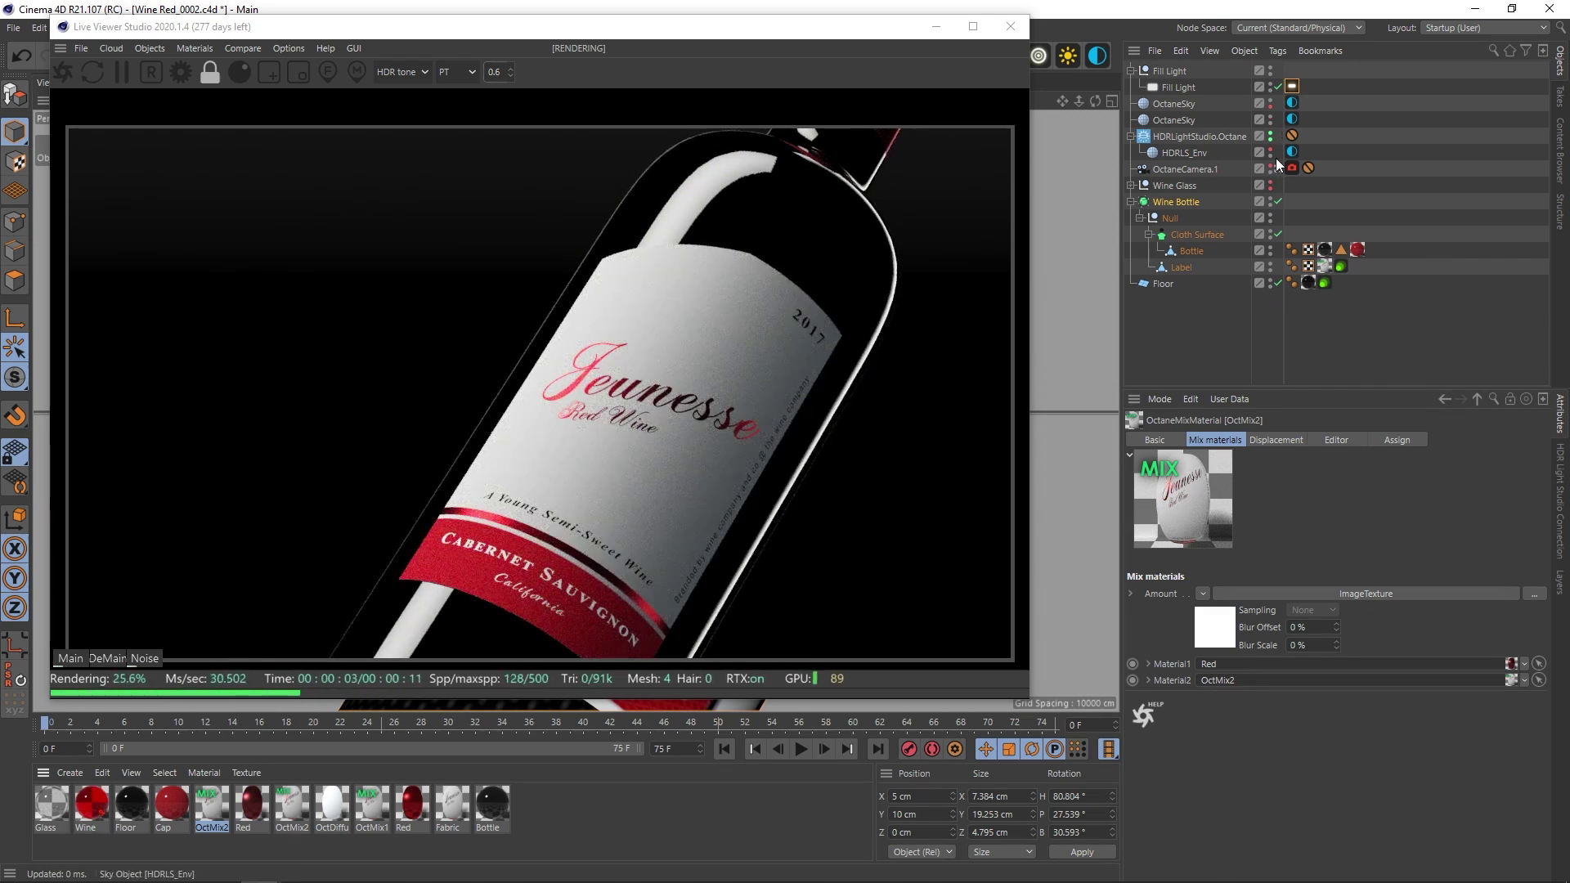
Zoom and orbit in on the label, restore the Live Viewer, and reapply OctMix2 to the Label
left_click_drag(798, 26, 1291, 568)
scroll(824, 454, "up", 5)
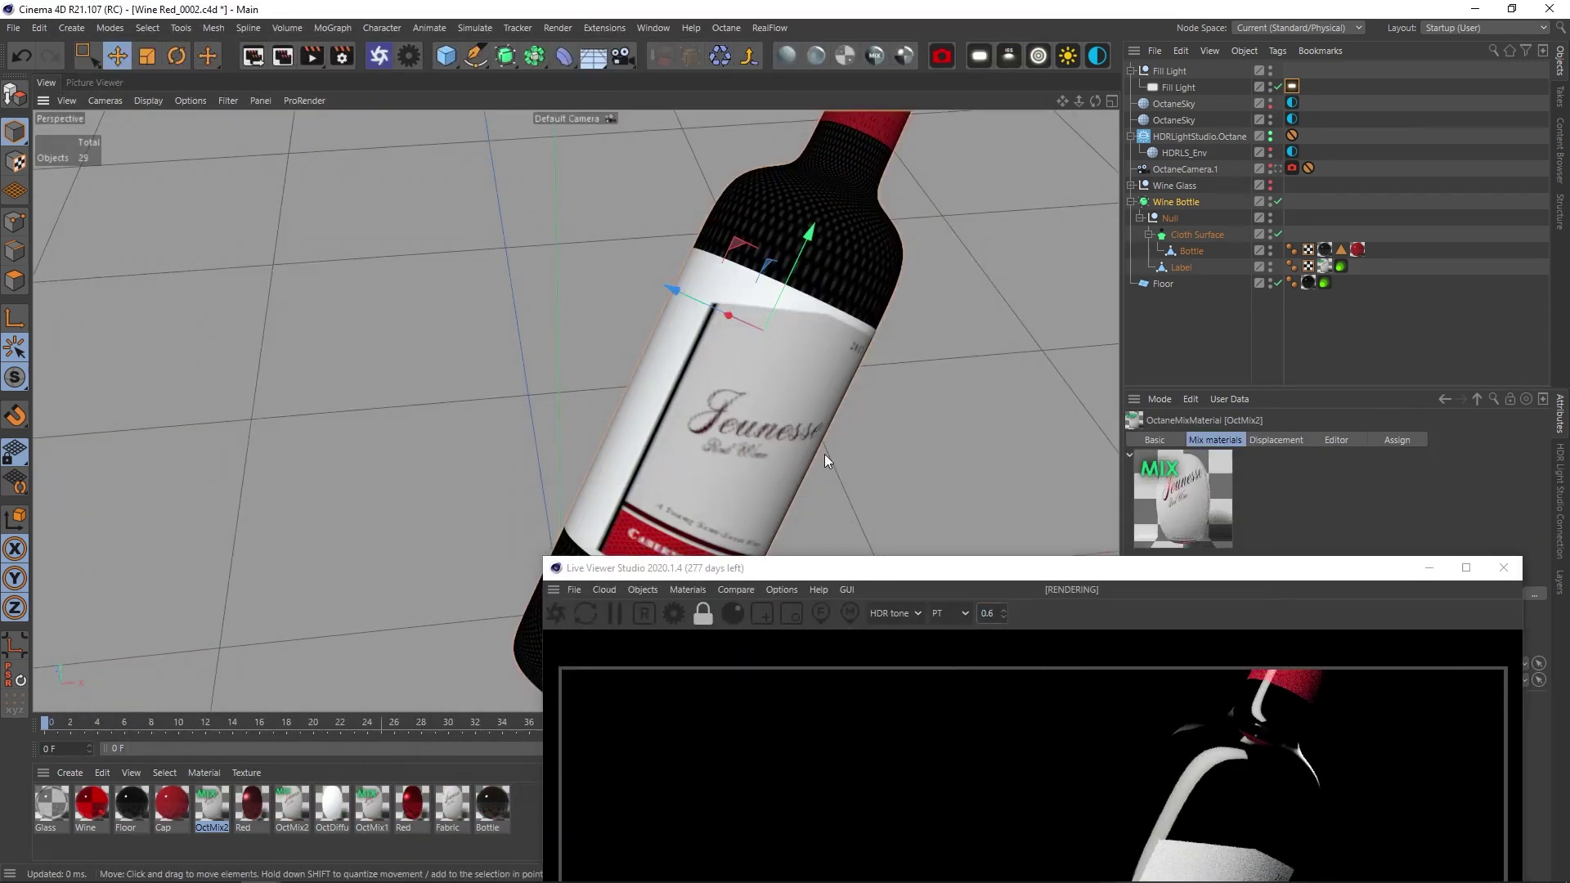
scroll(801, 470, "up", 3)
left_click_drag(1095, 101, 983, 516)
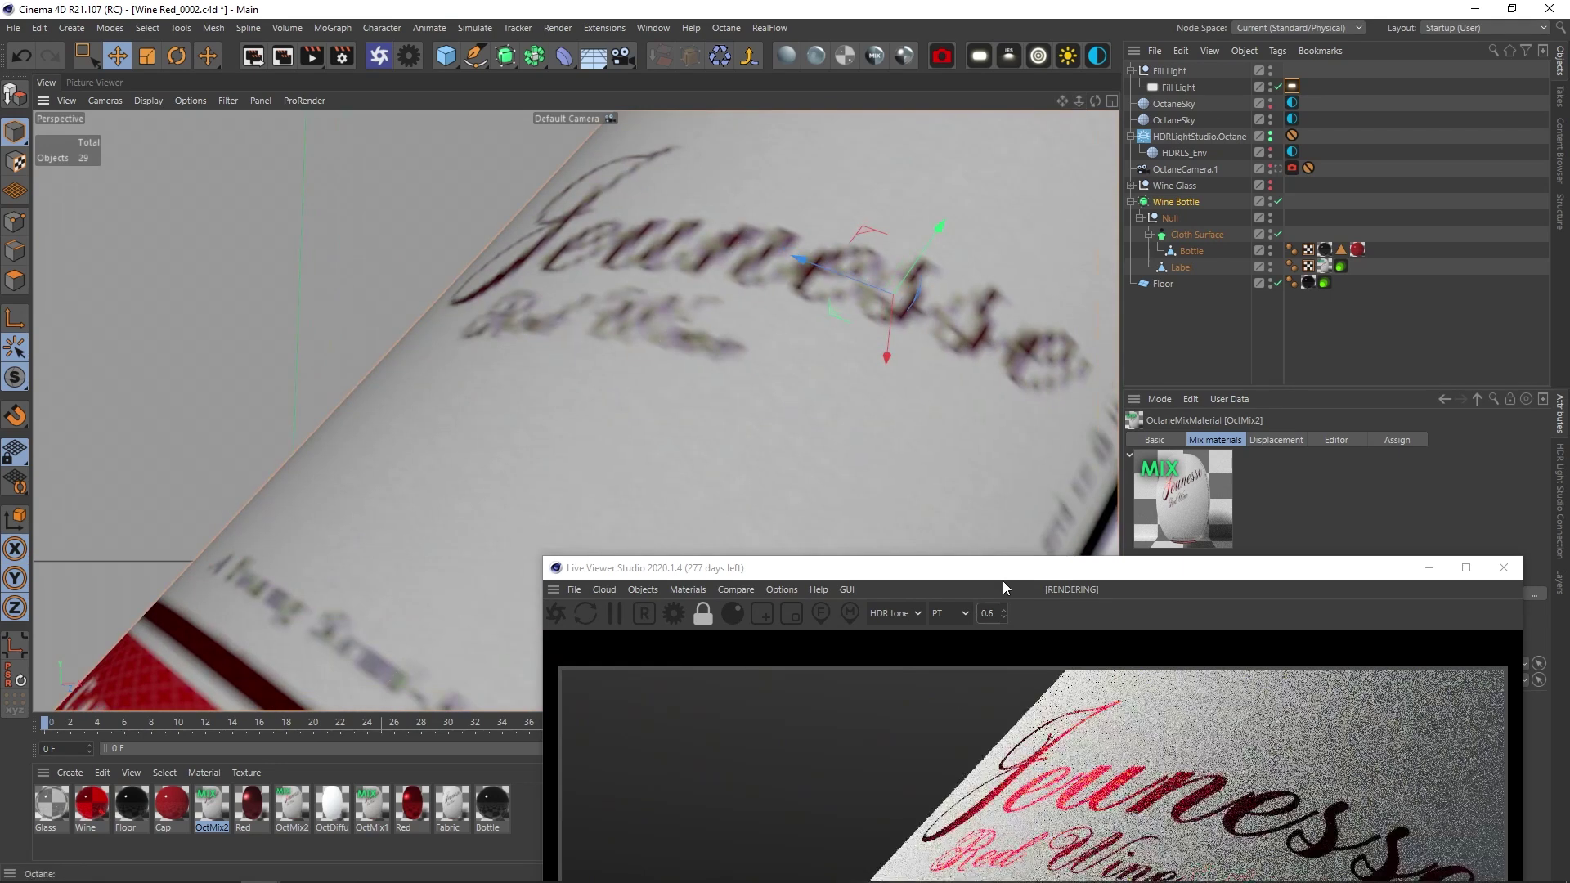
left_click_drag(888, 570, 426, 78)
left_click_drag(272, 830, 1330, 277)
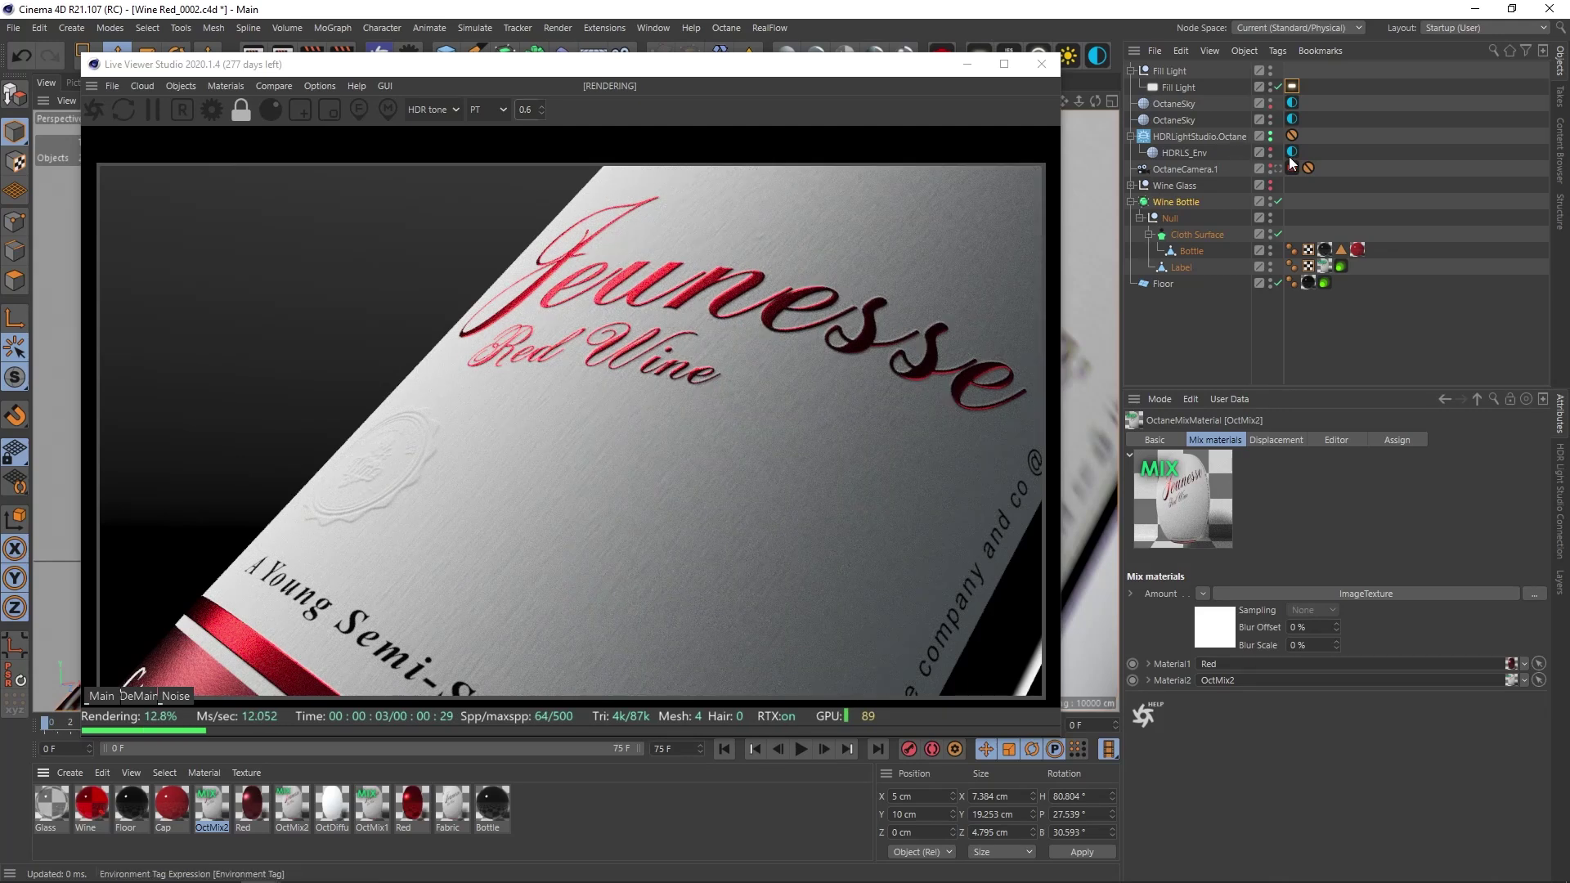
Render through OctaneCamera.1 again and nudge the Live Viewer window into place
left_click(1275, 169)
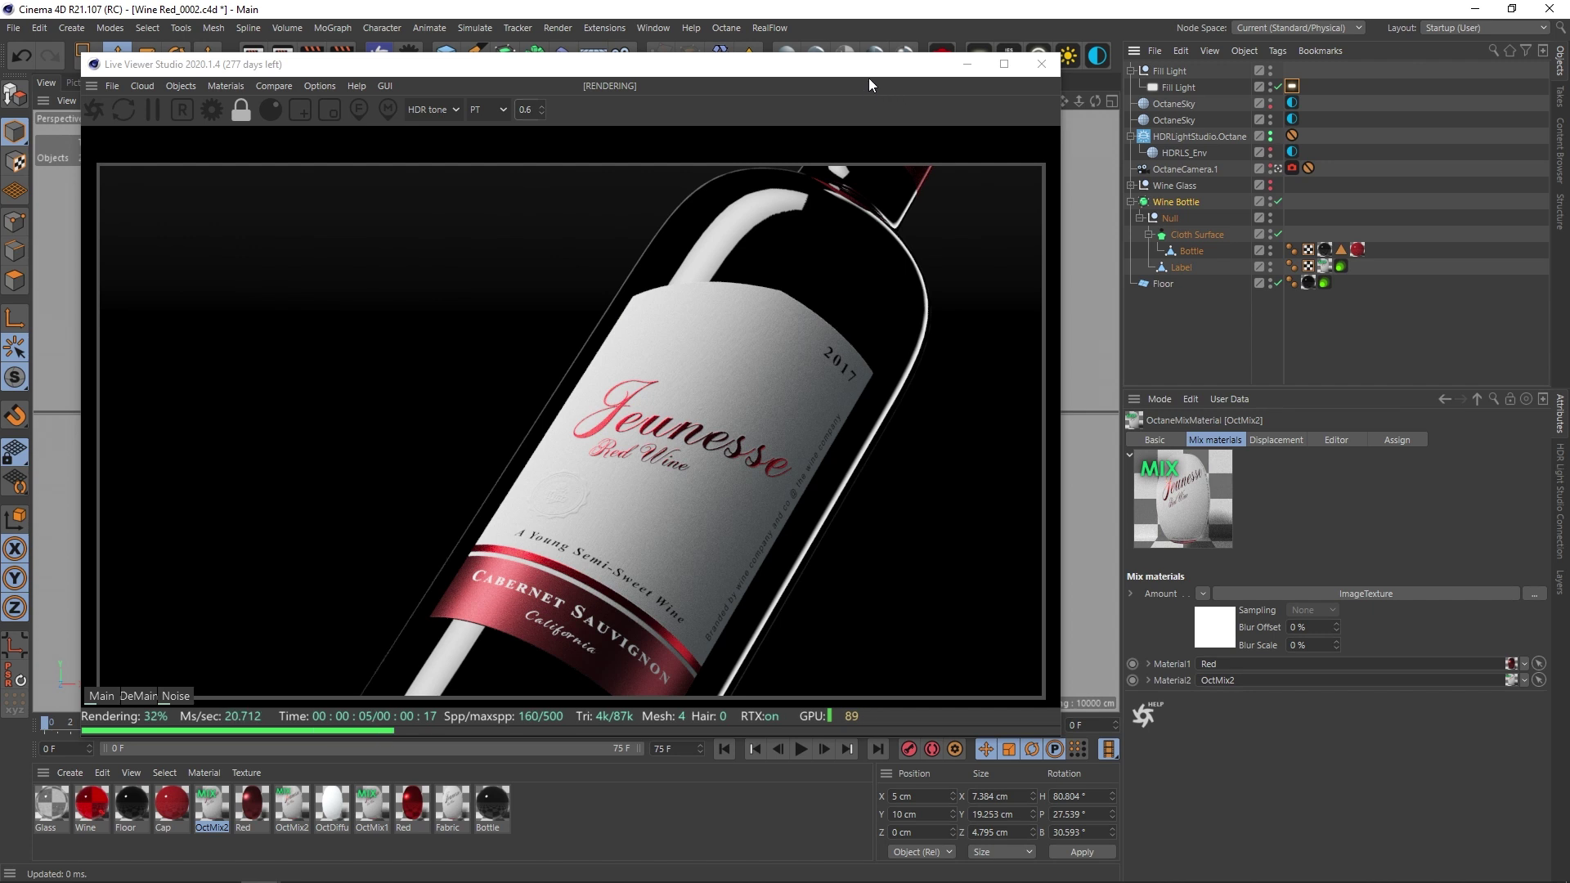
left_click_drag(872, 70, 867, 52)
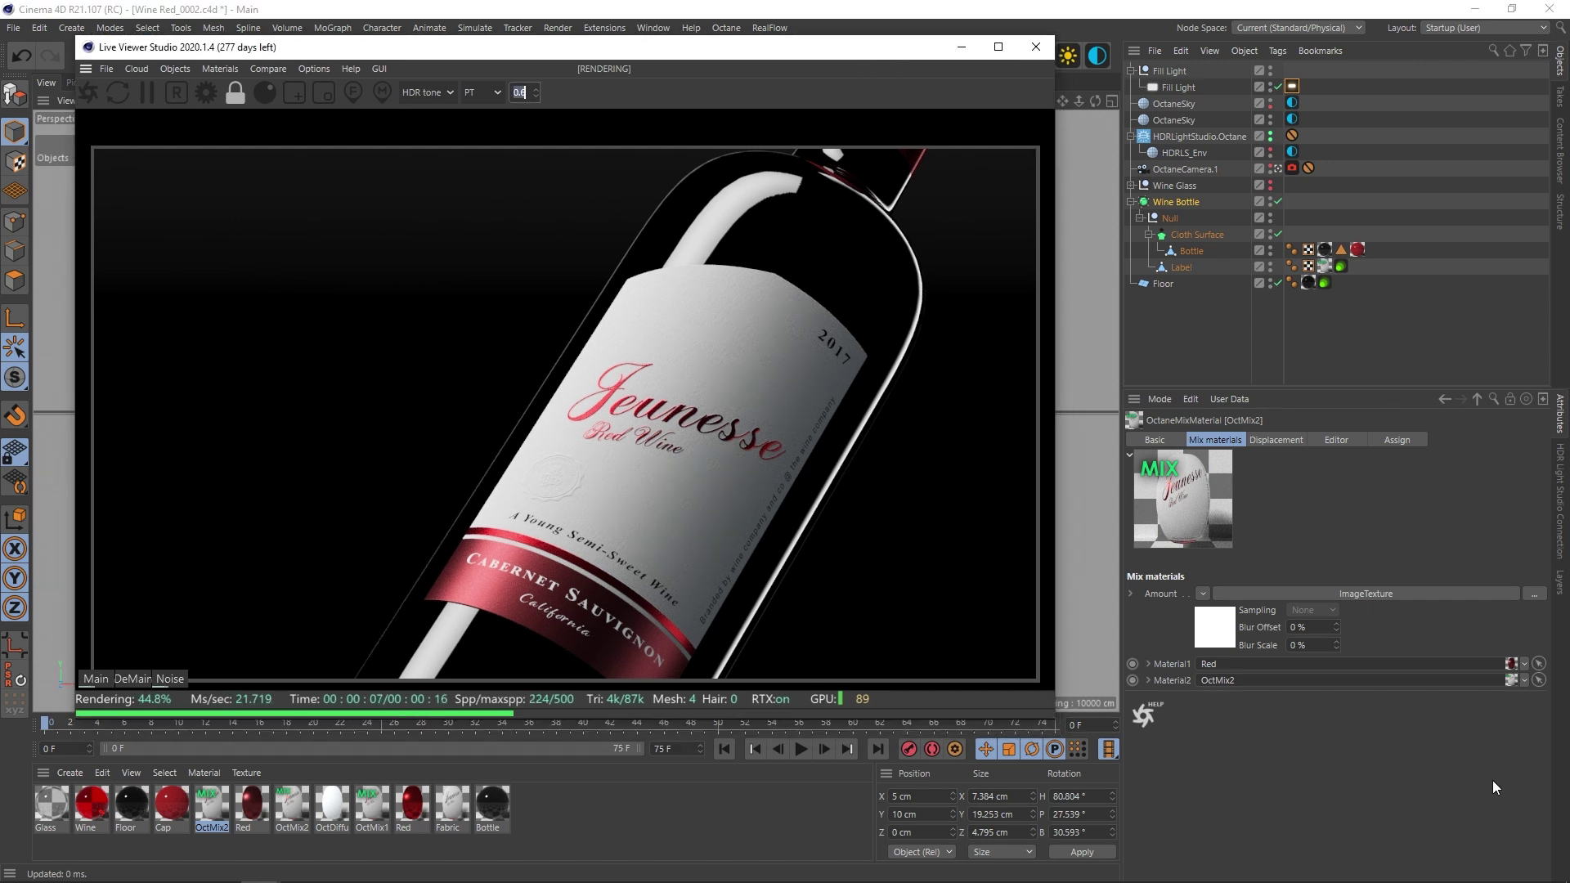